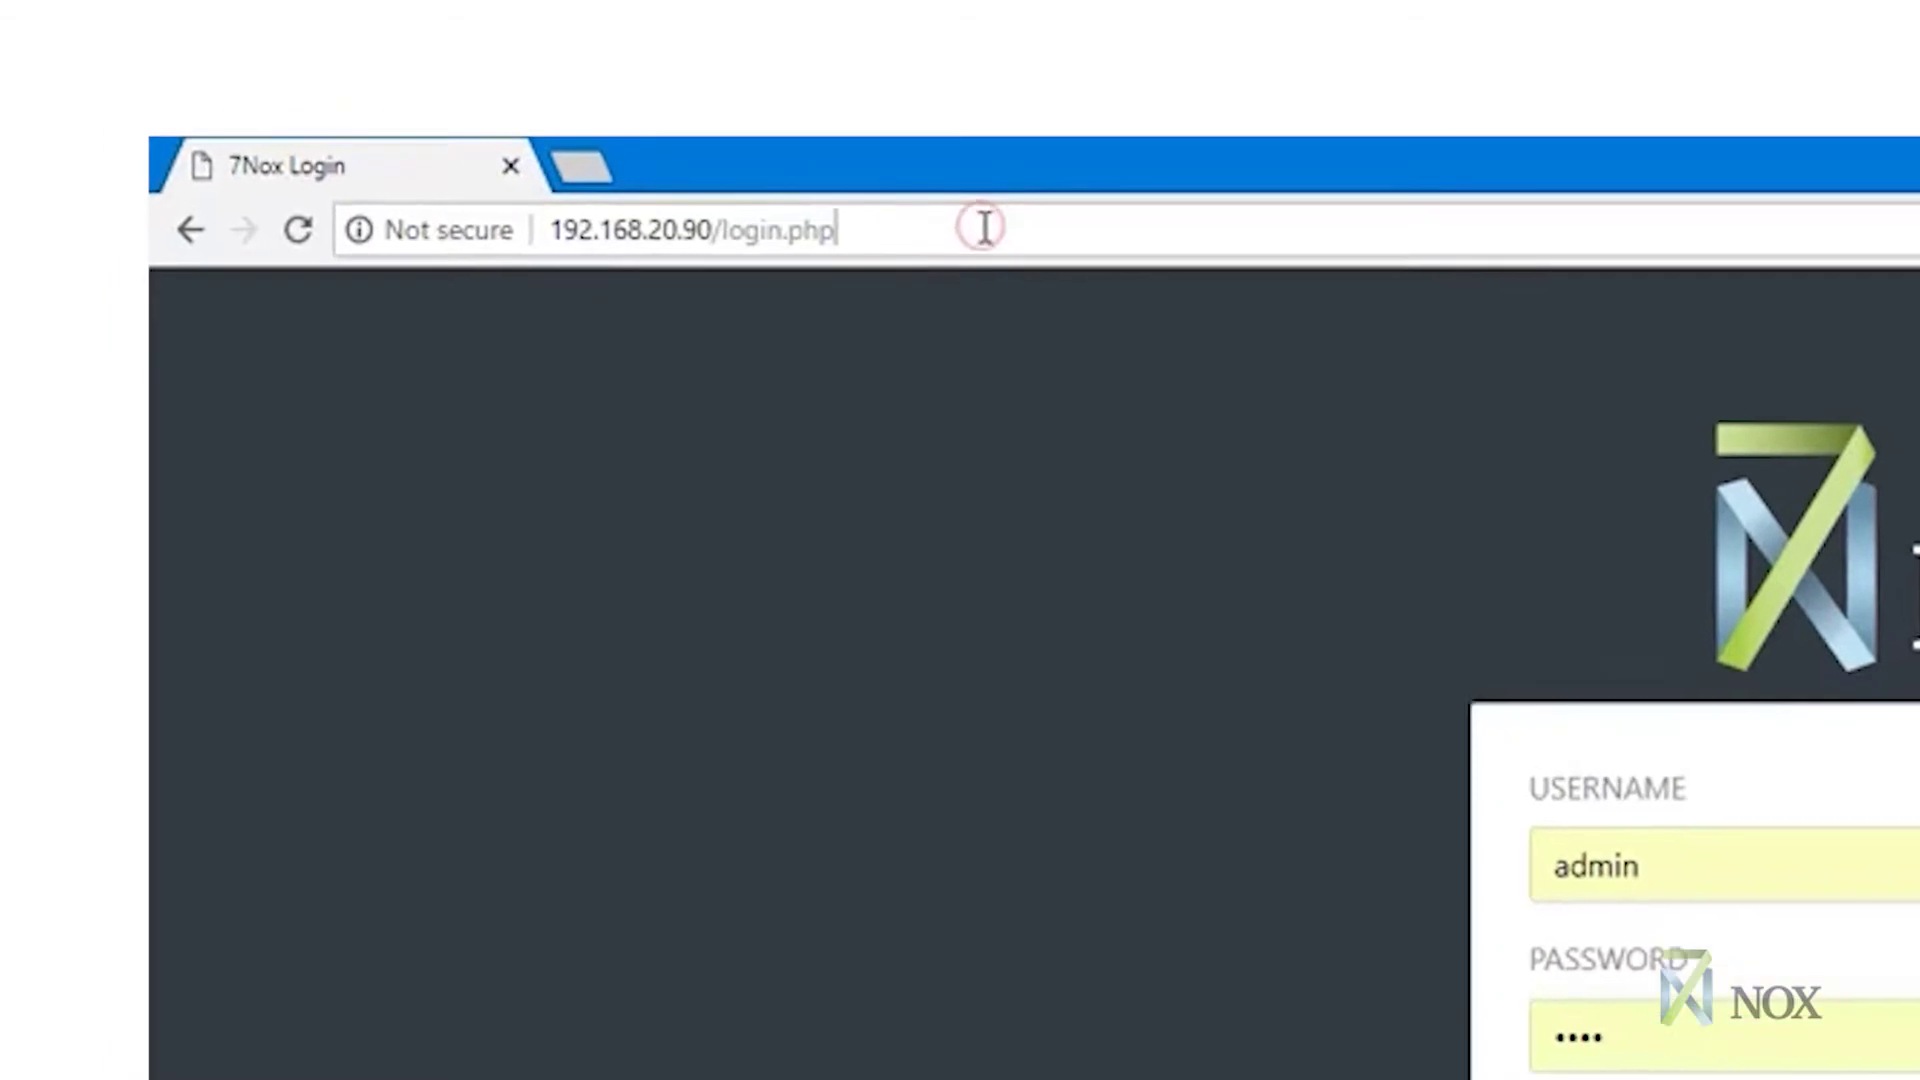
- Sign in to the 7NOX device's web page to reach its Network Config page
click(432, 48)
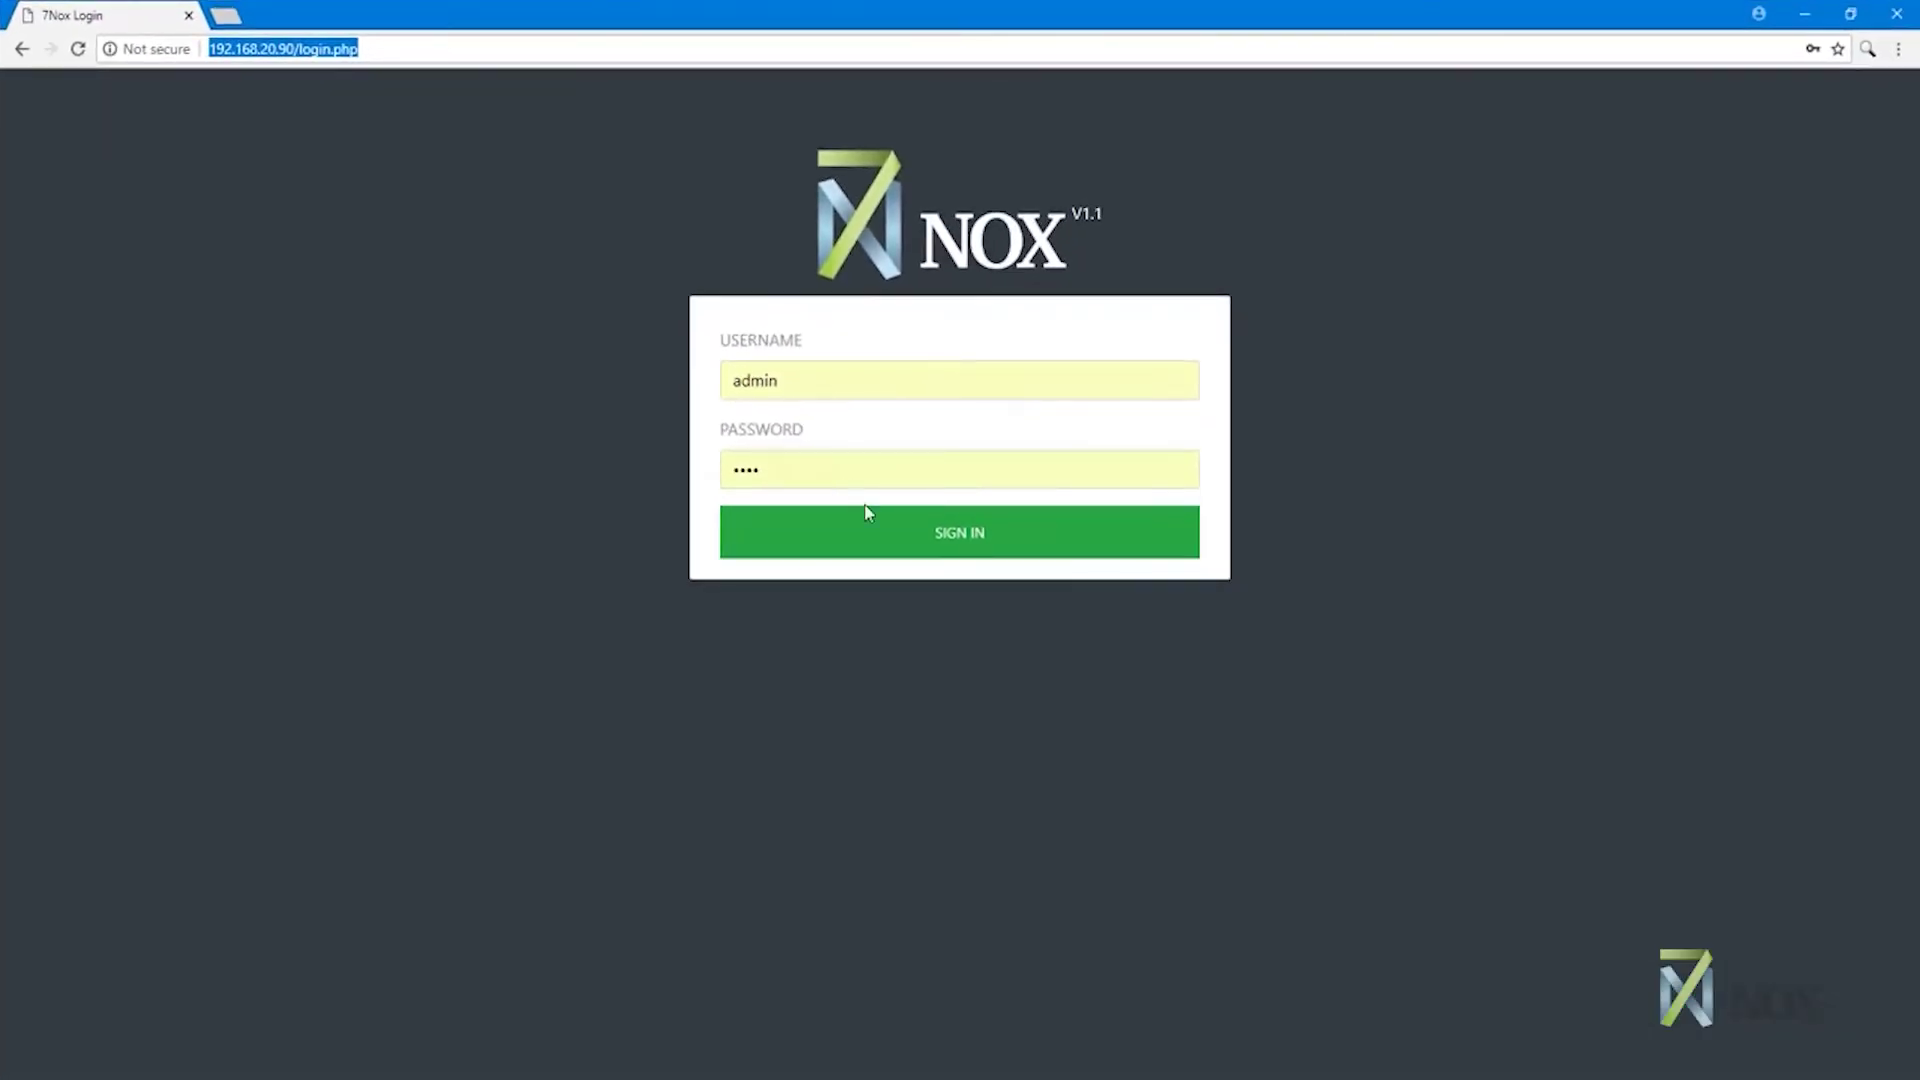
click(874, 515)
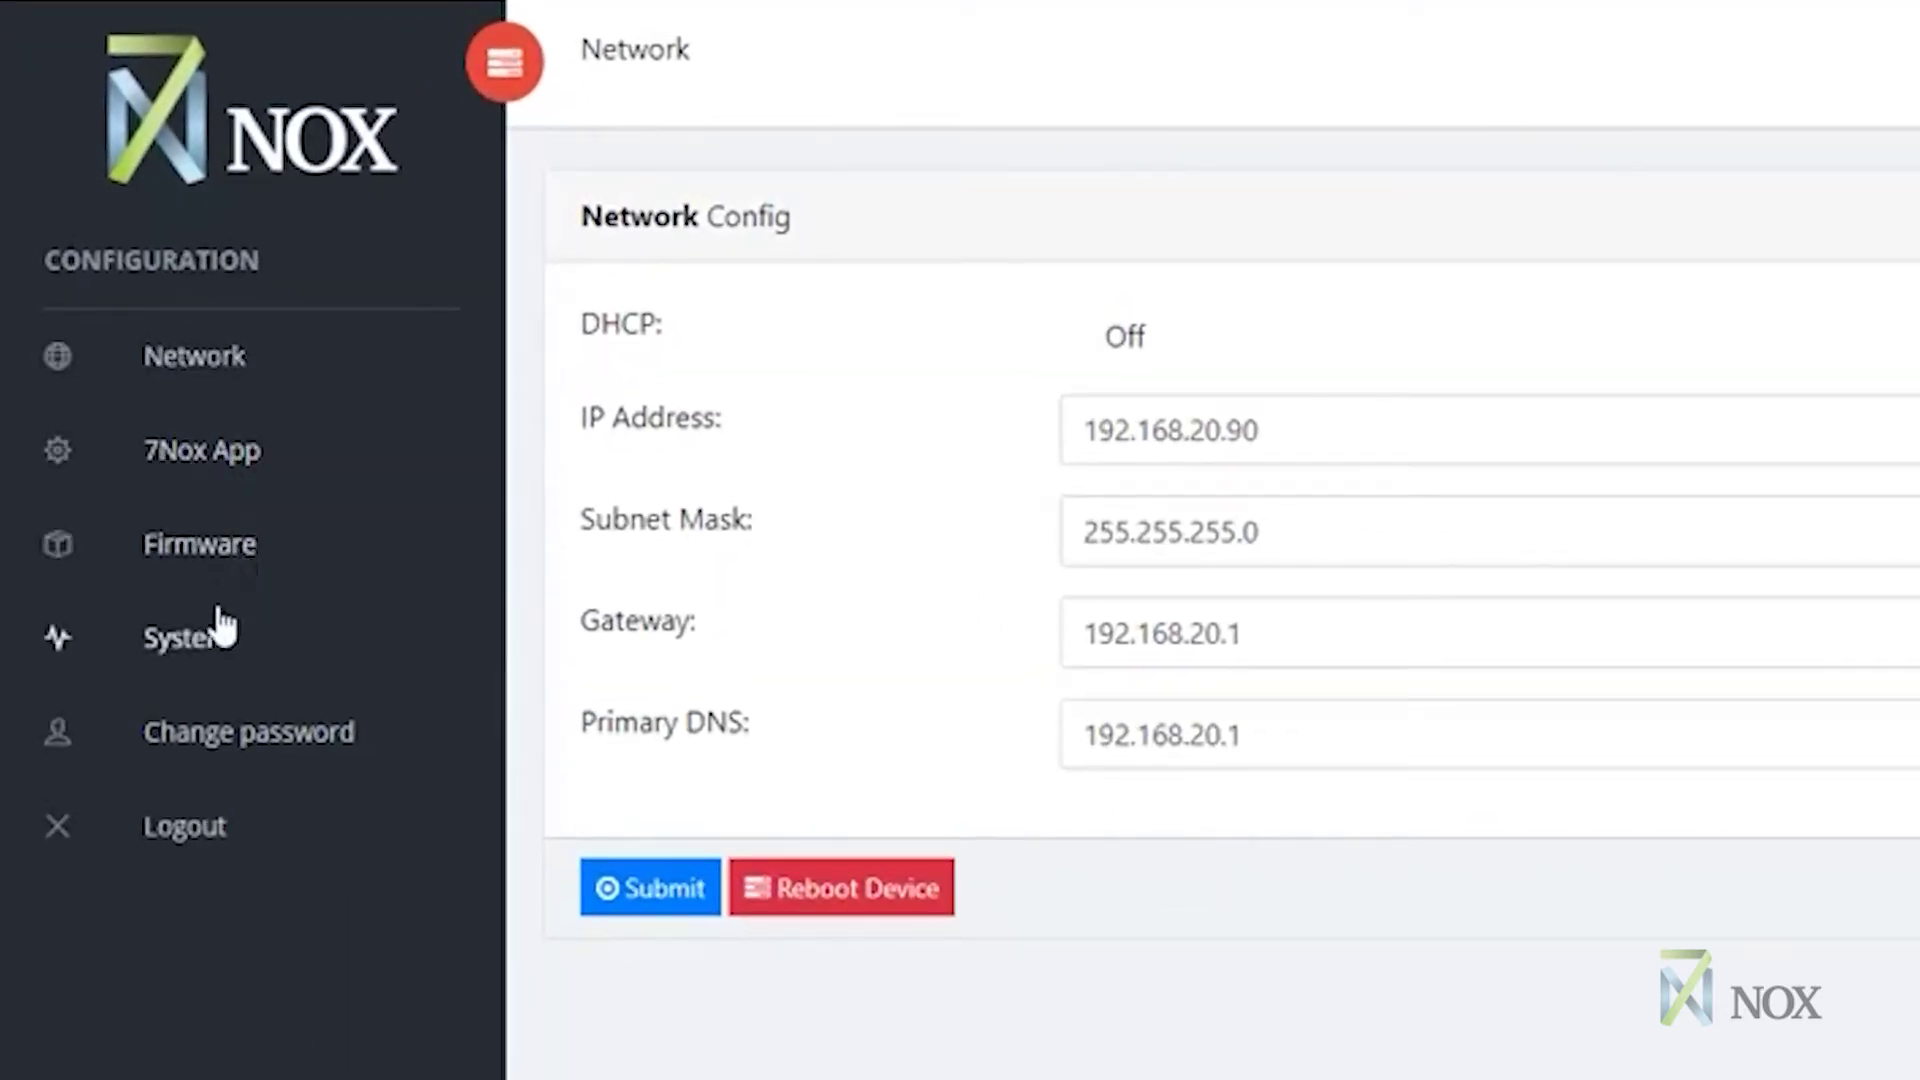
- Keep DHCP off with static IP 192.168.20.90, then view the 7Nox App settings (BACnet ID 300)
click(213, 372)
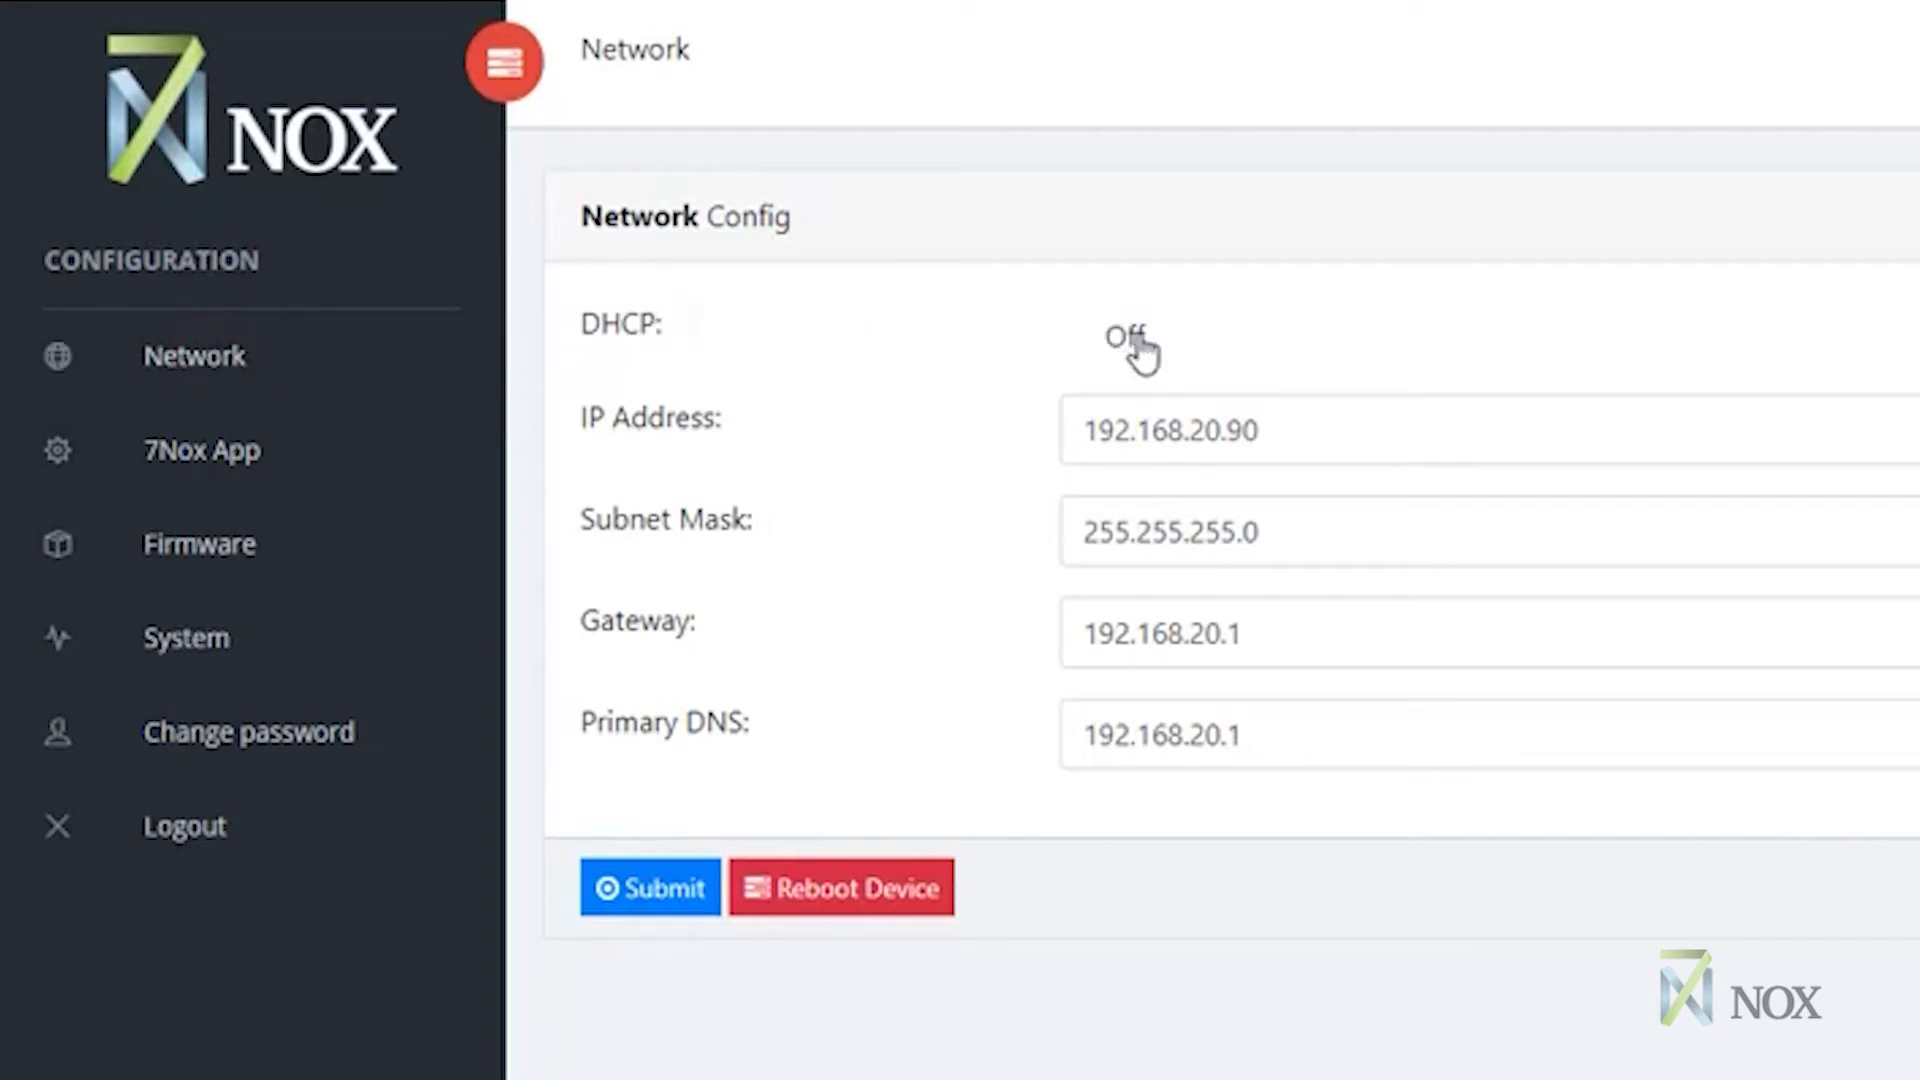
click(1178, 345)
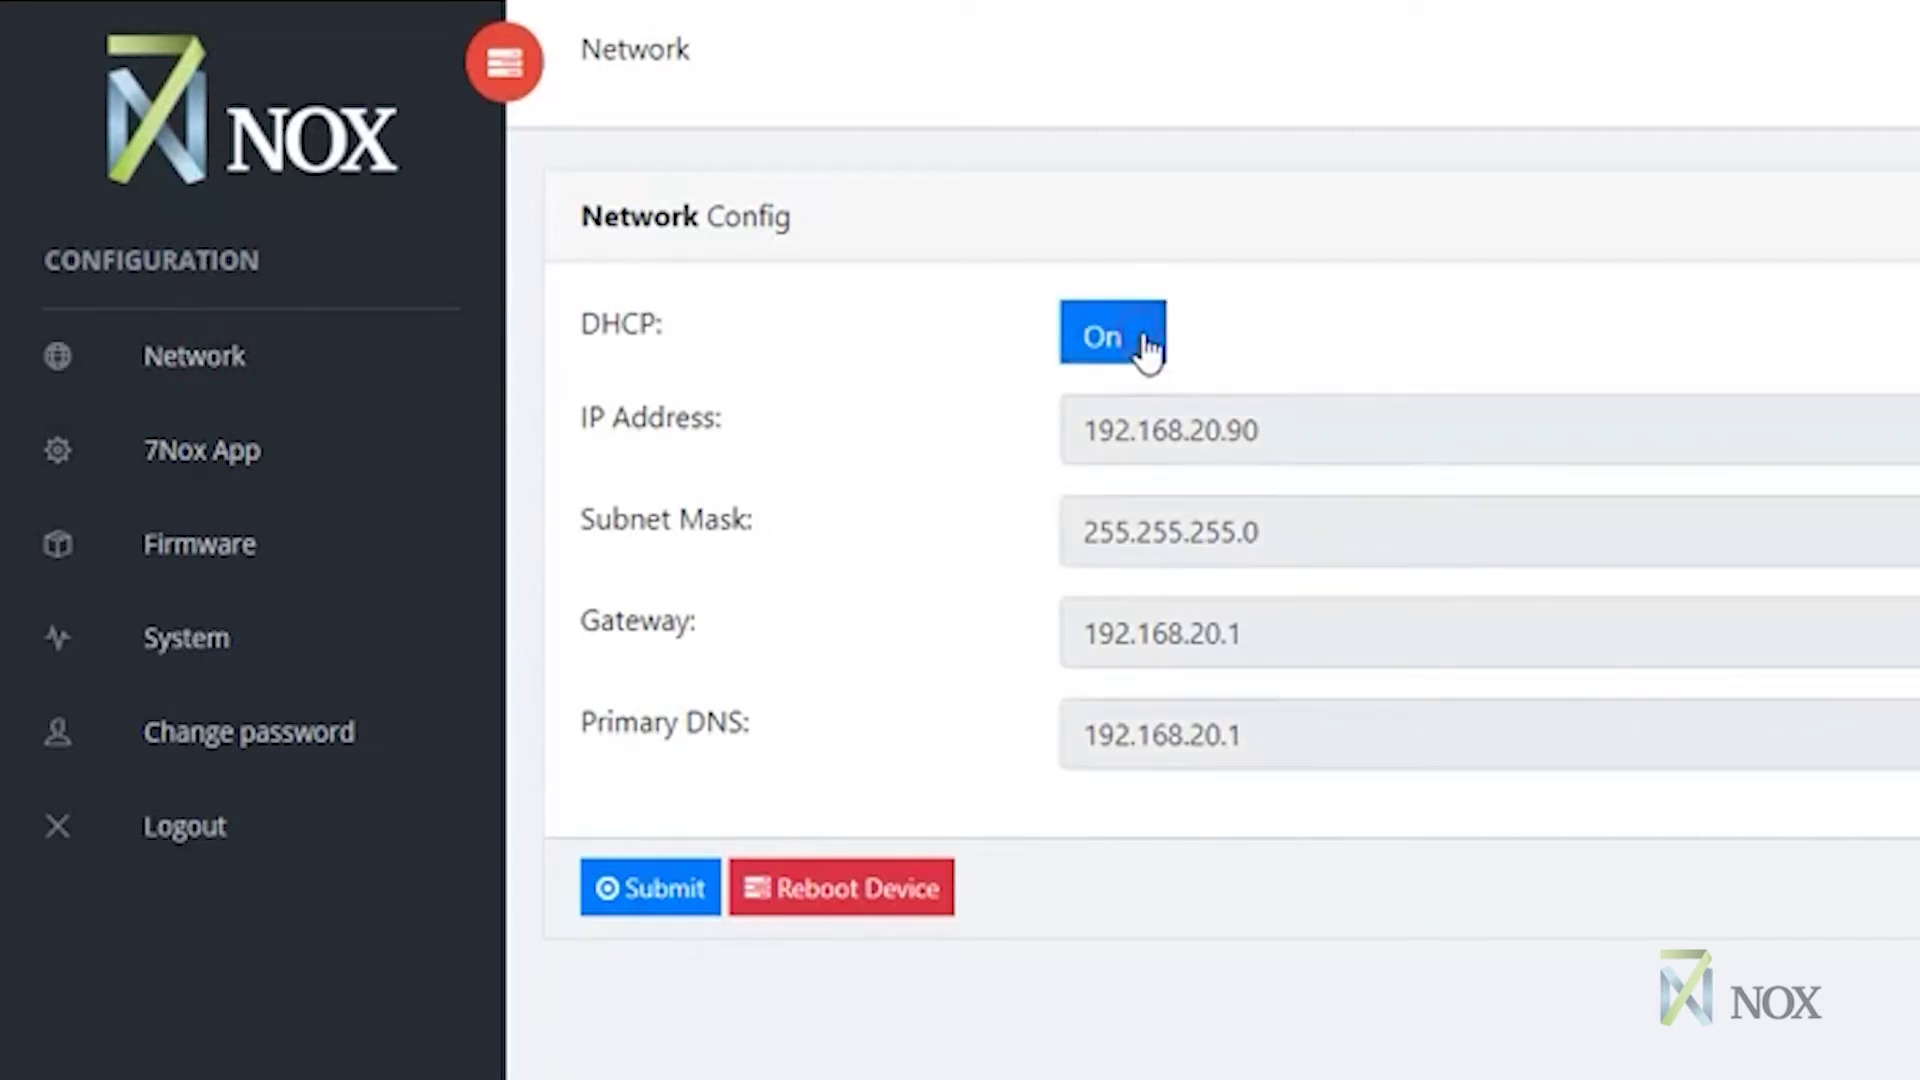
click(1146, 348)
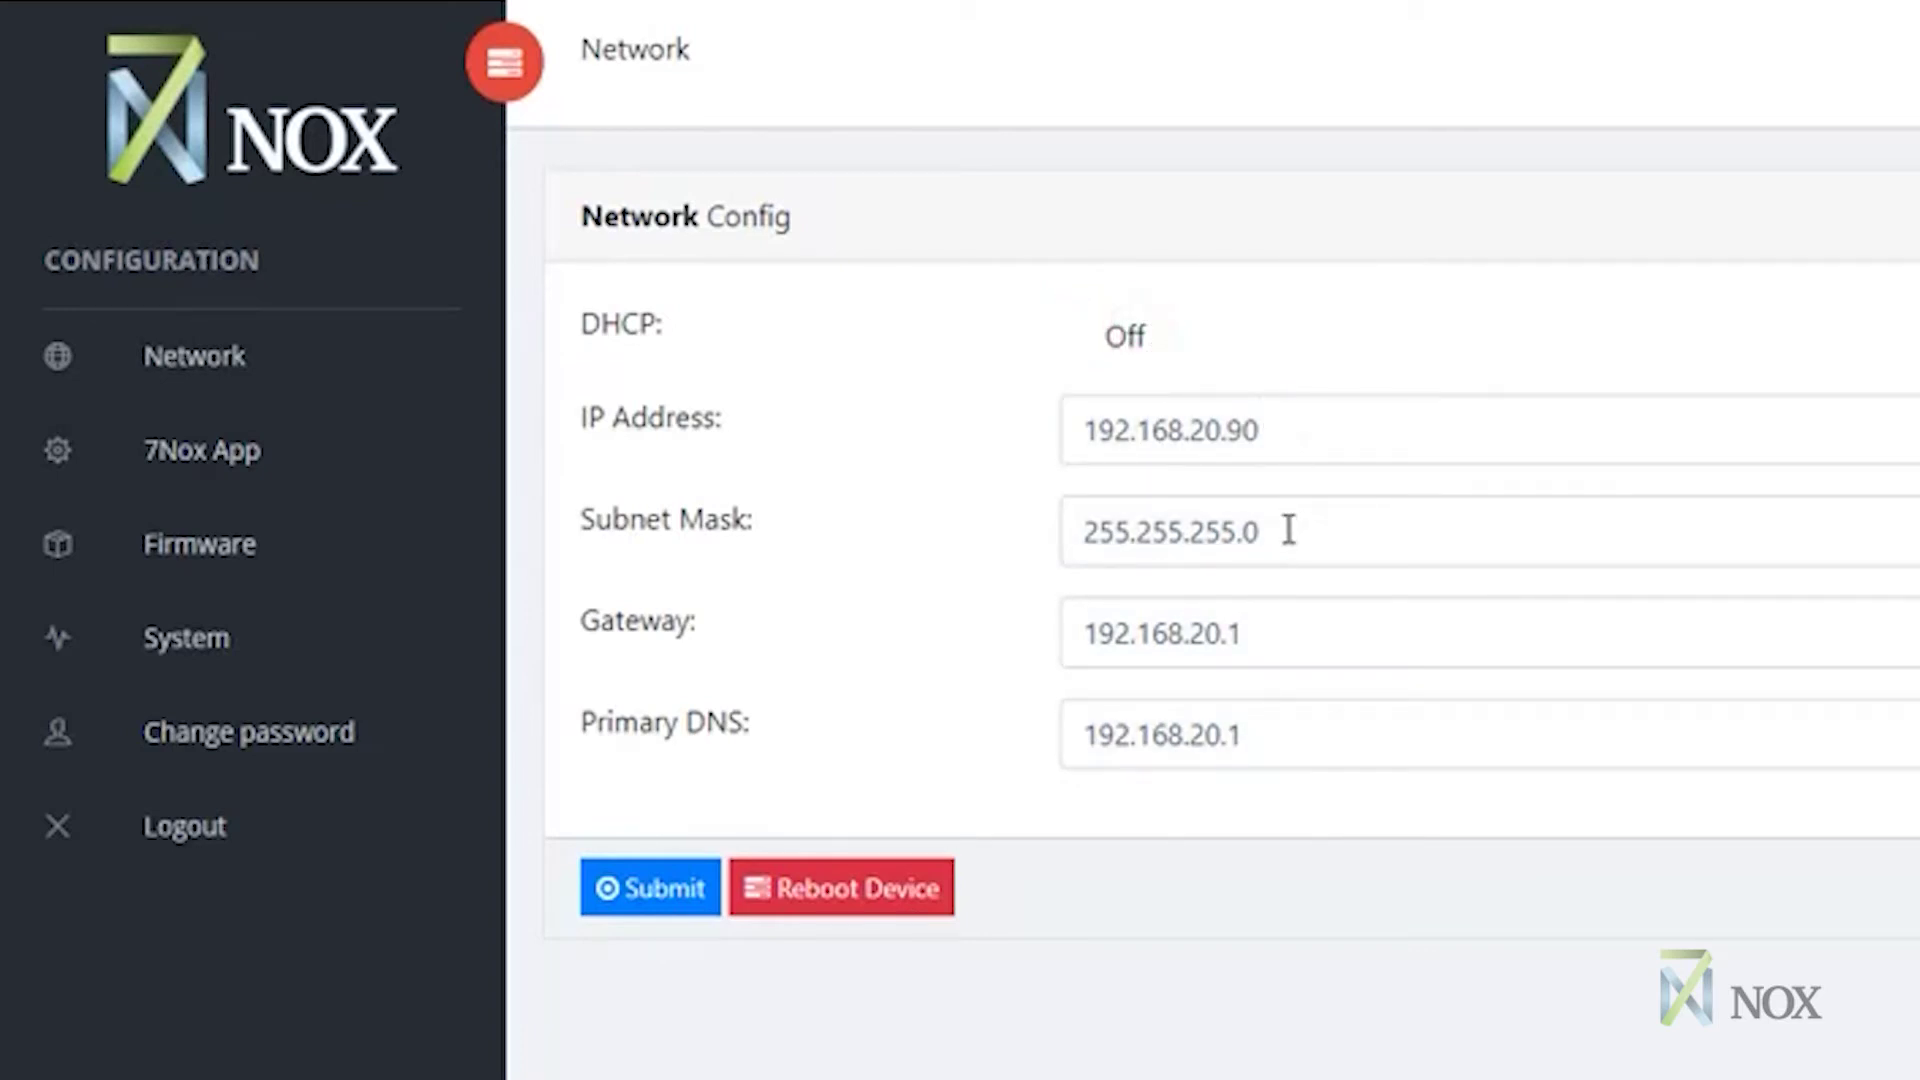
click(214, 468)
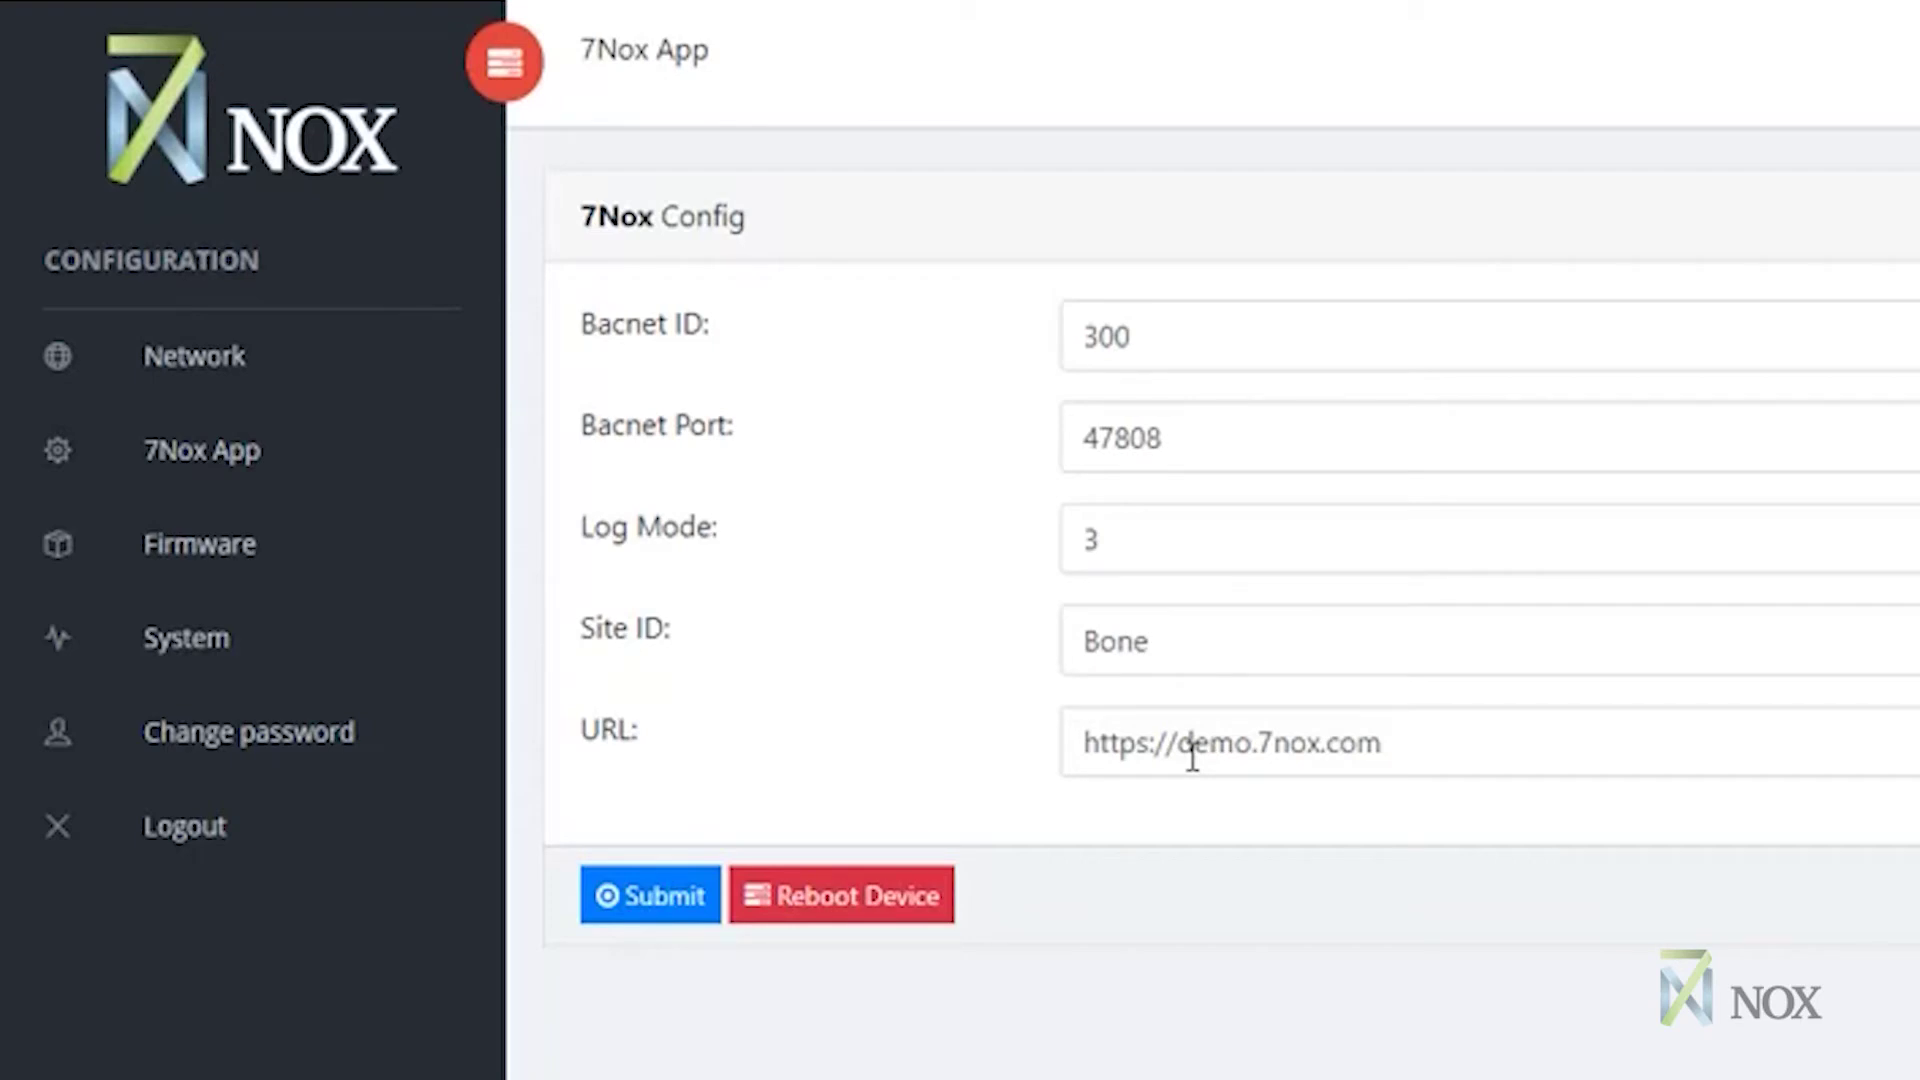
- Go via the Firmware page to System Config, showing time sync and the Pacific/Auckland zone
click(245, 560)
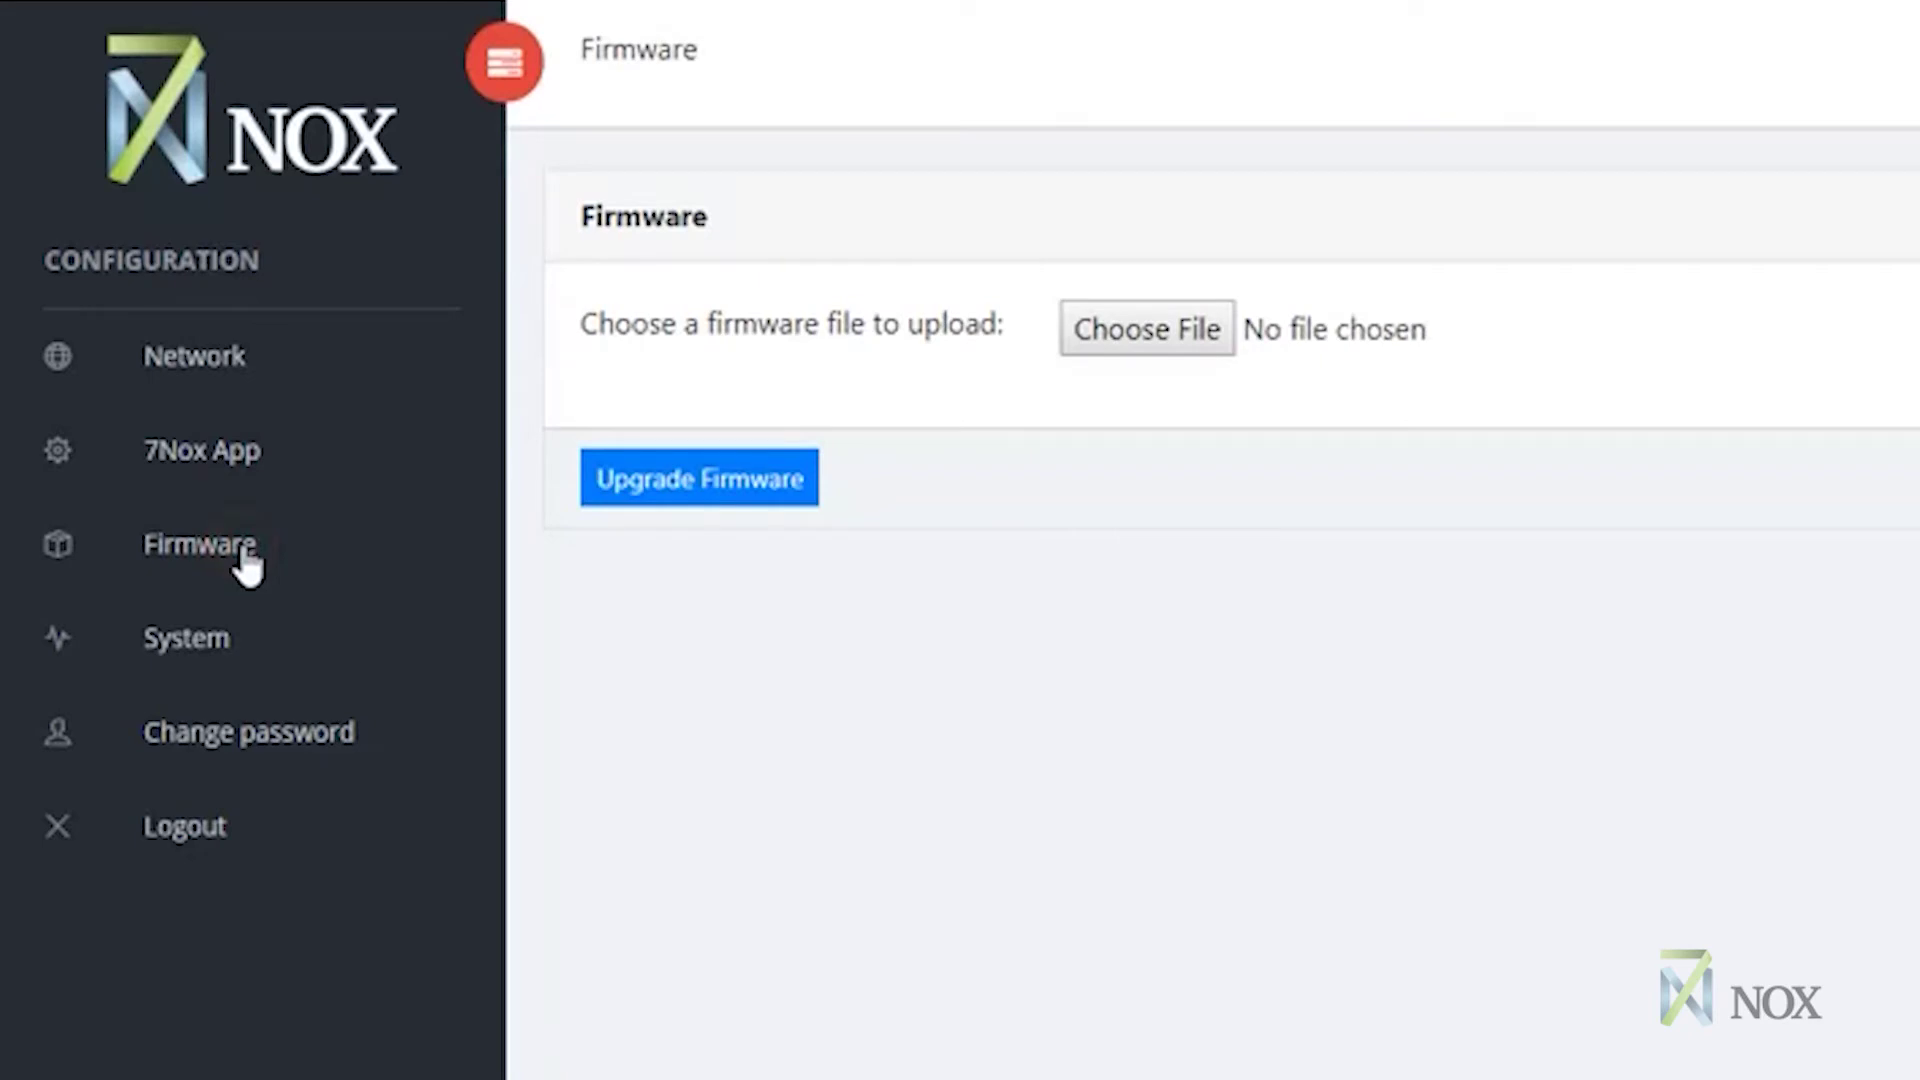
click(205, 648)
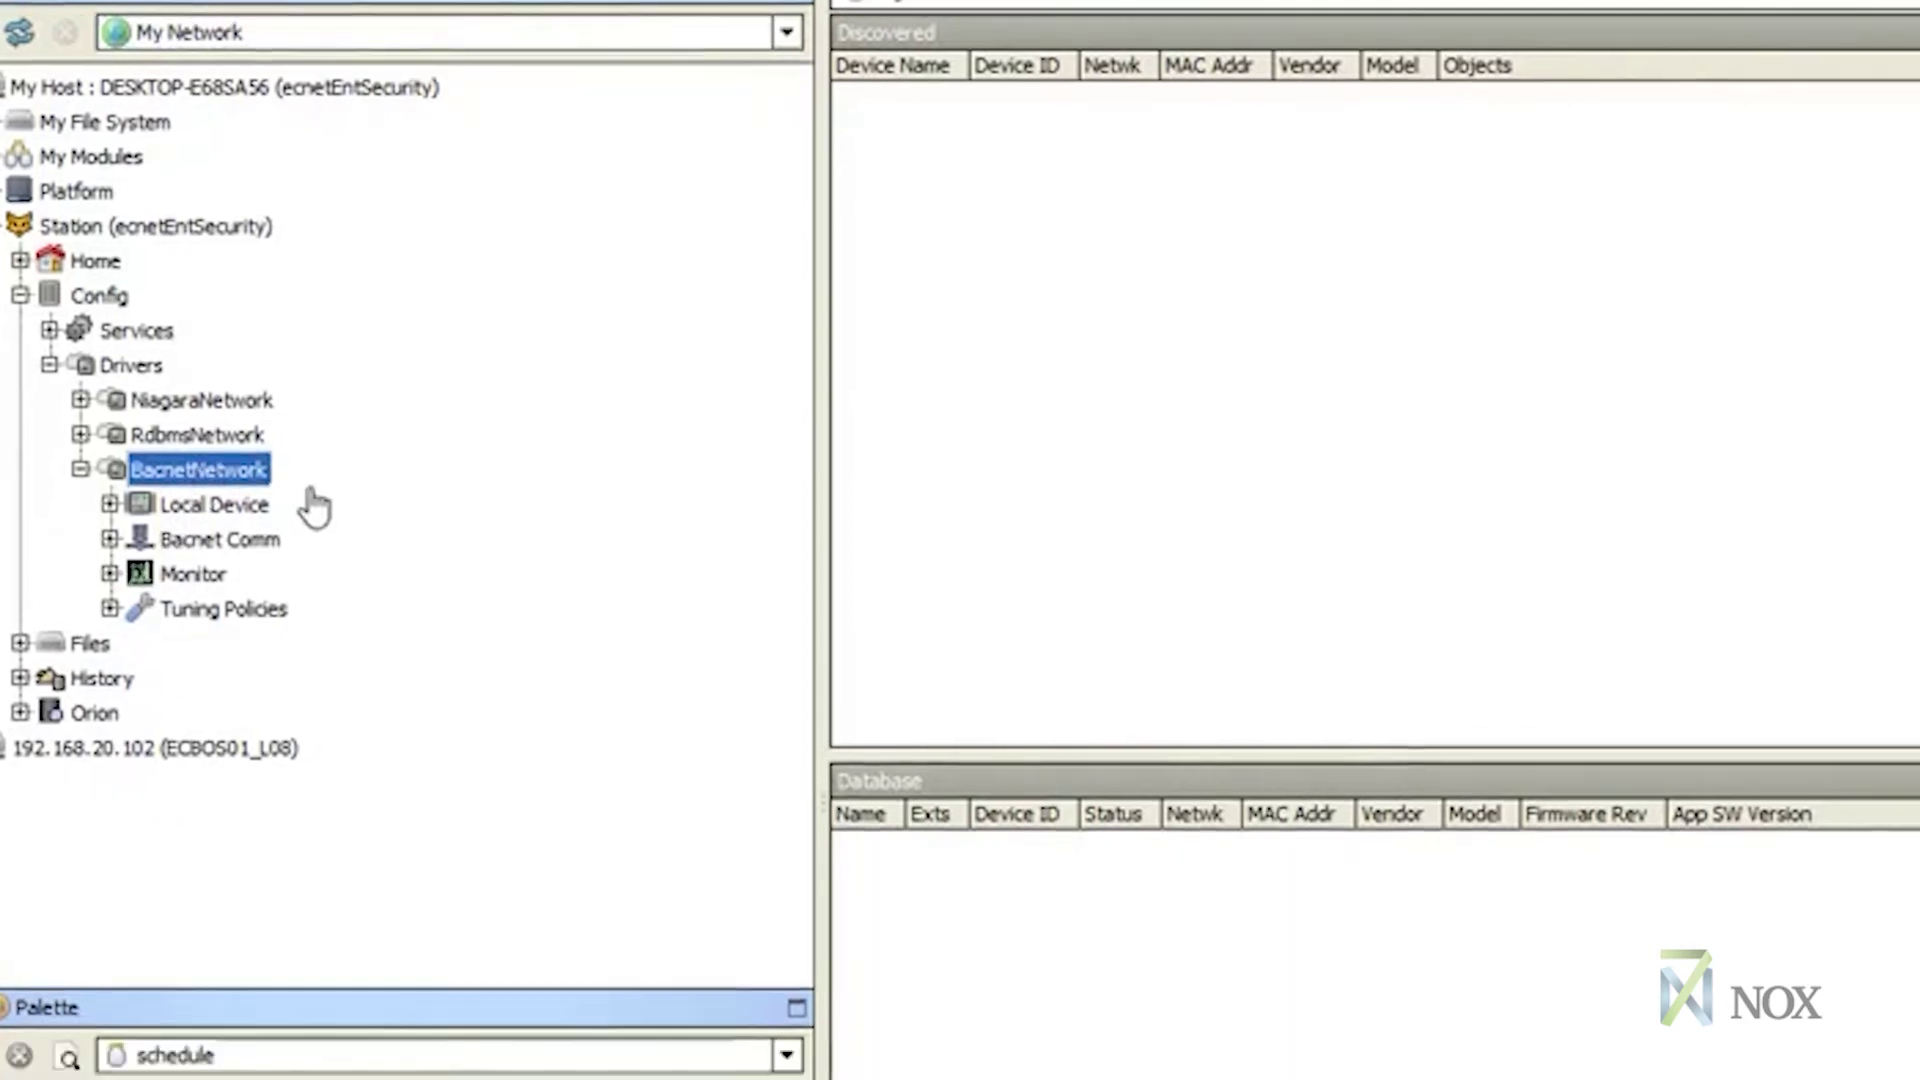
- Run a BACnet device discovery with device ID limits 100 to 500
click(1521, 949)
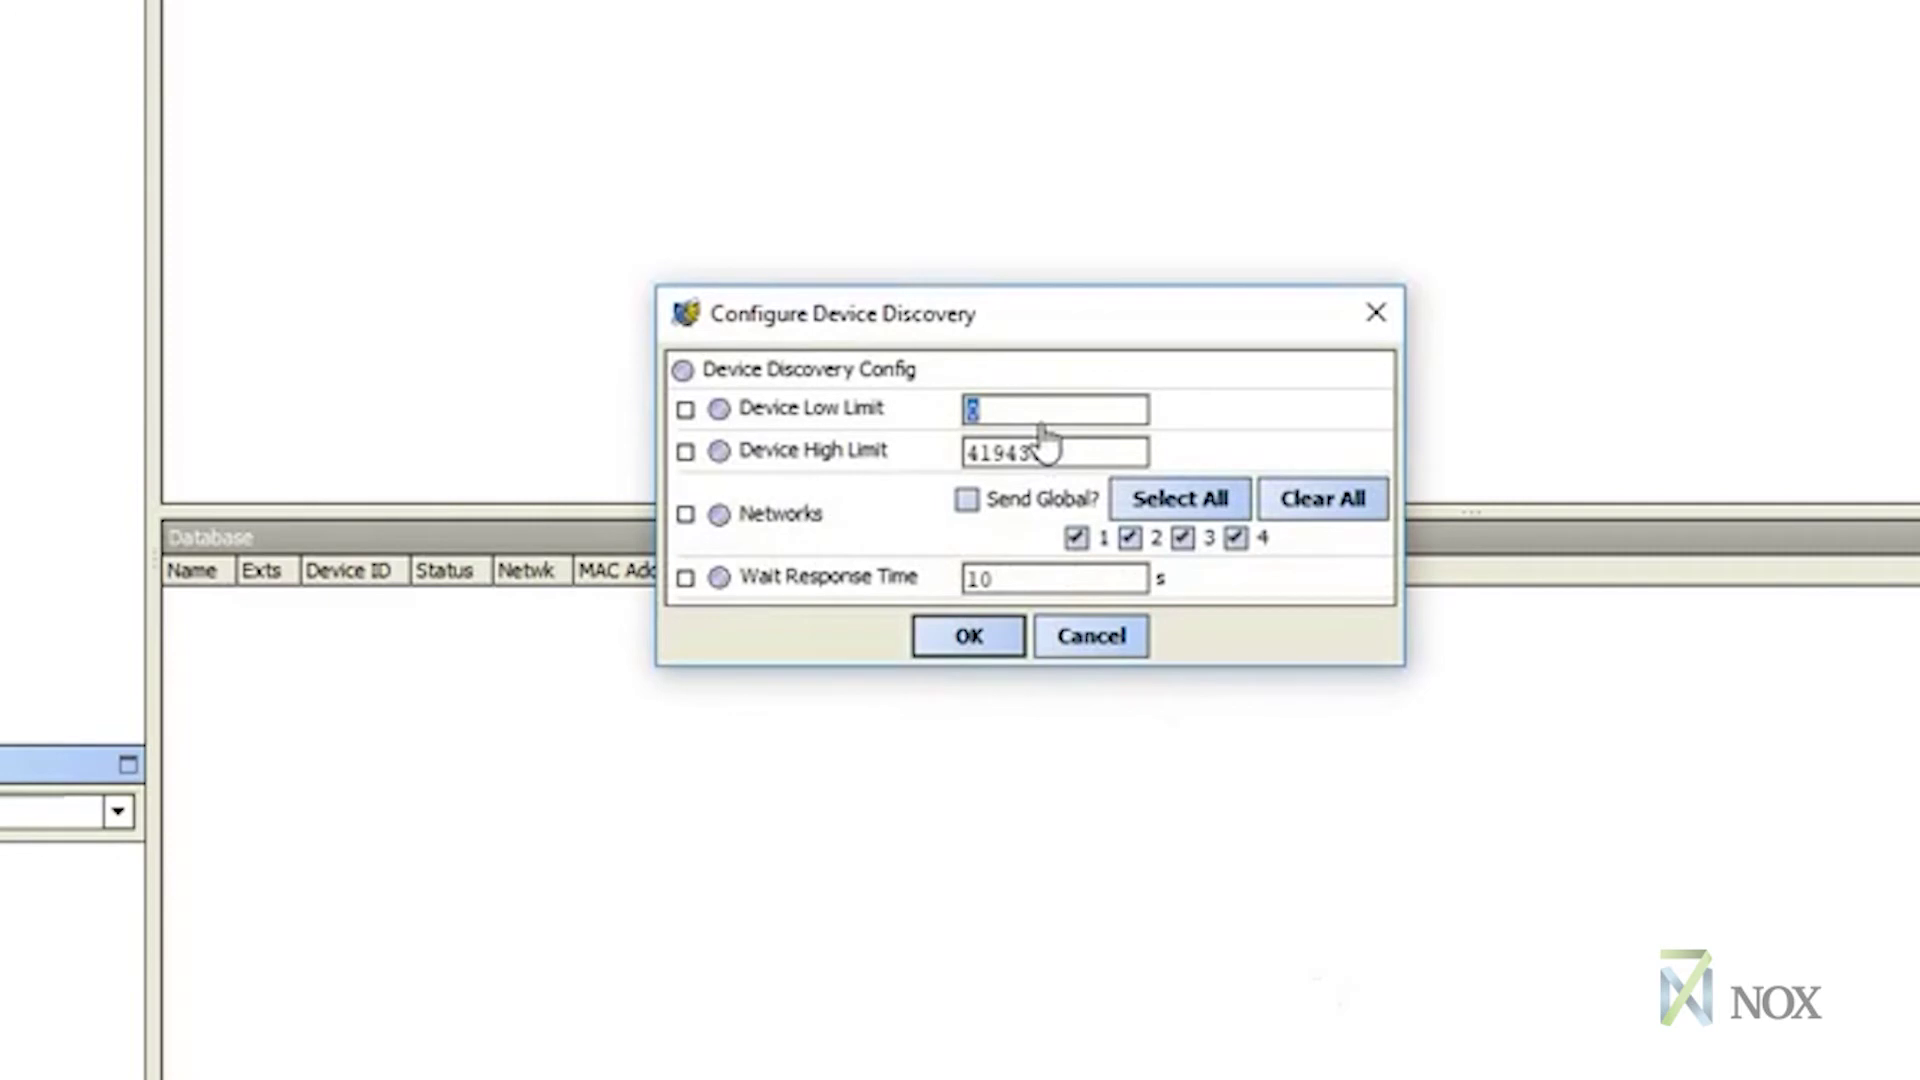
text(100)
double_click(1052, 458)
text(500)
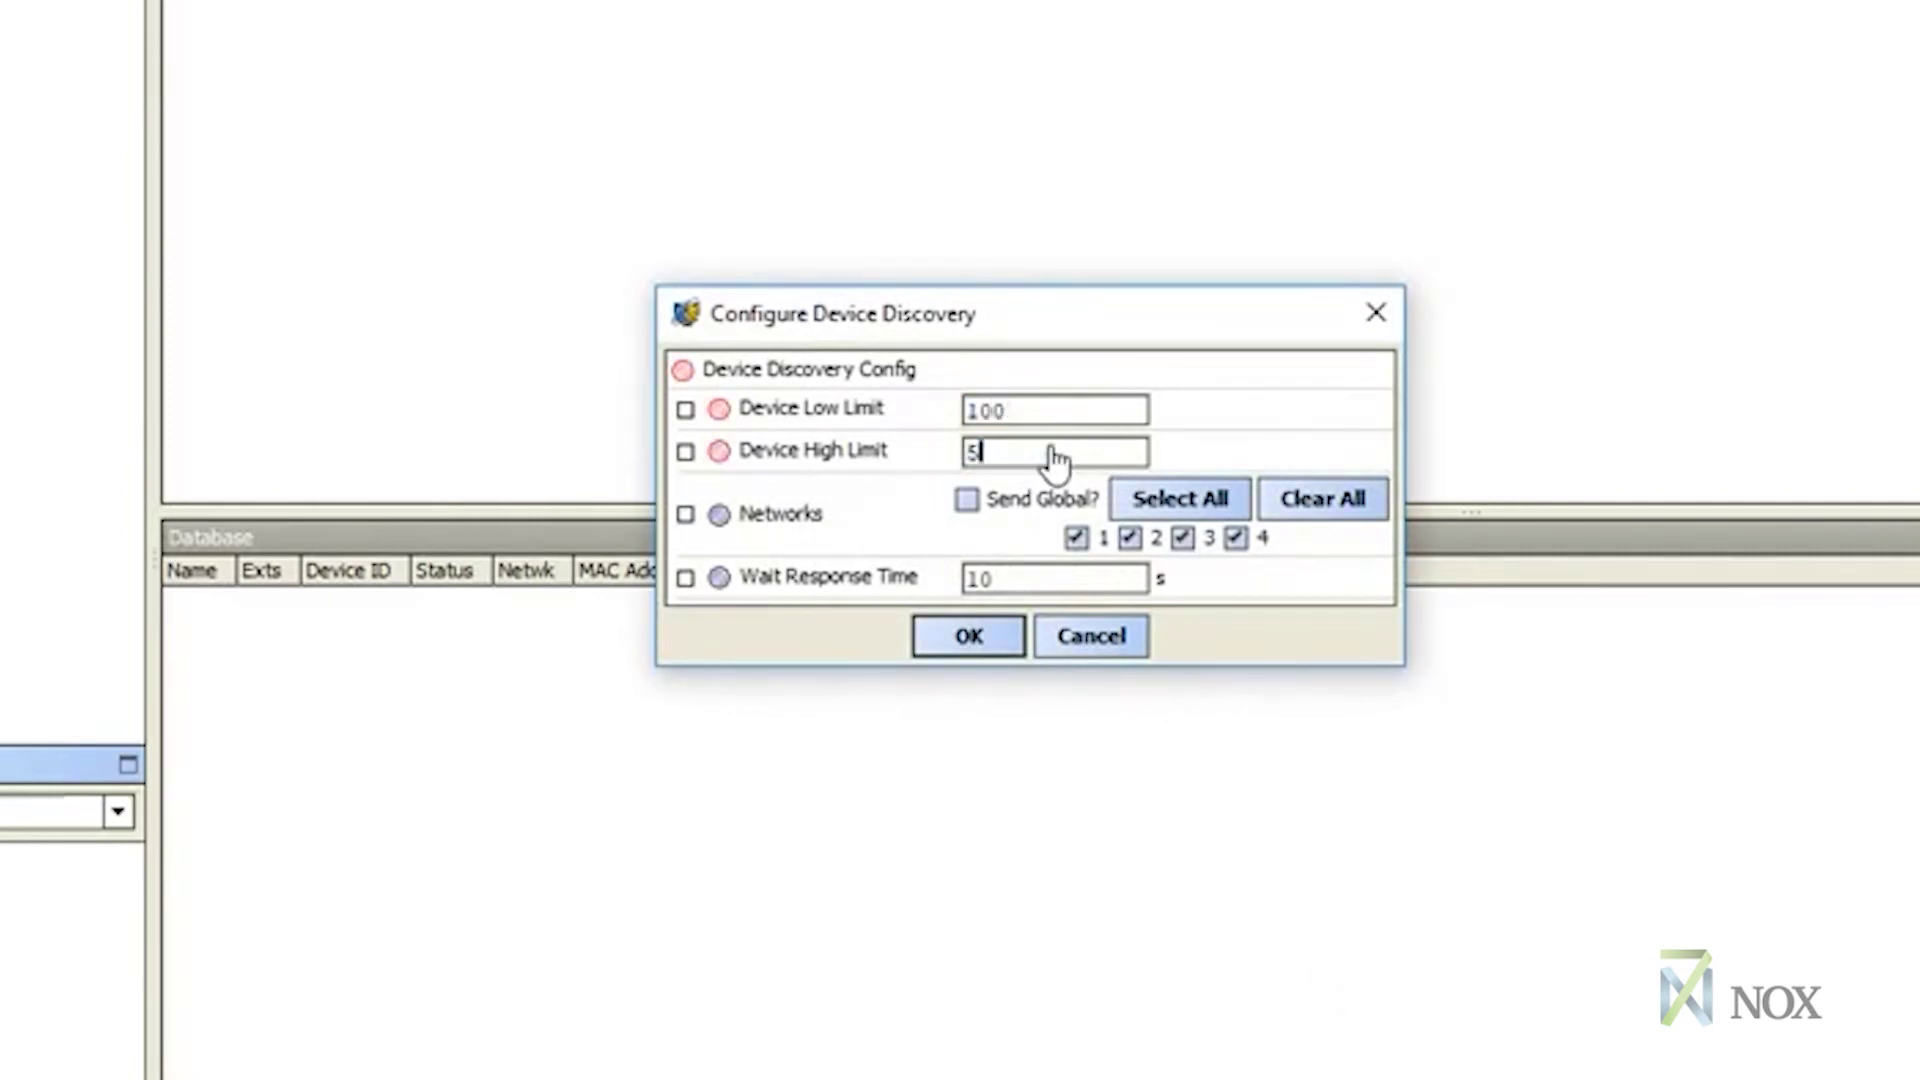
click(985, 648)
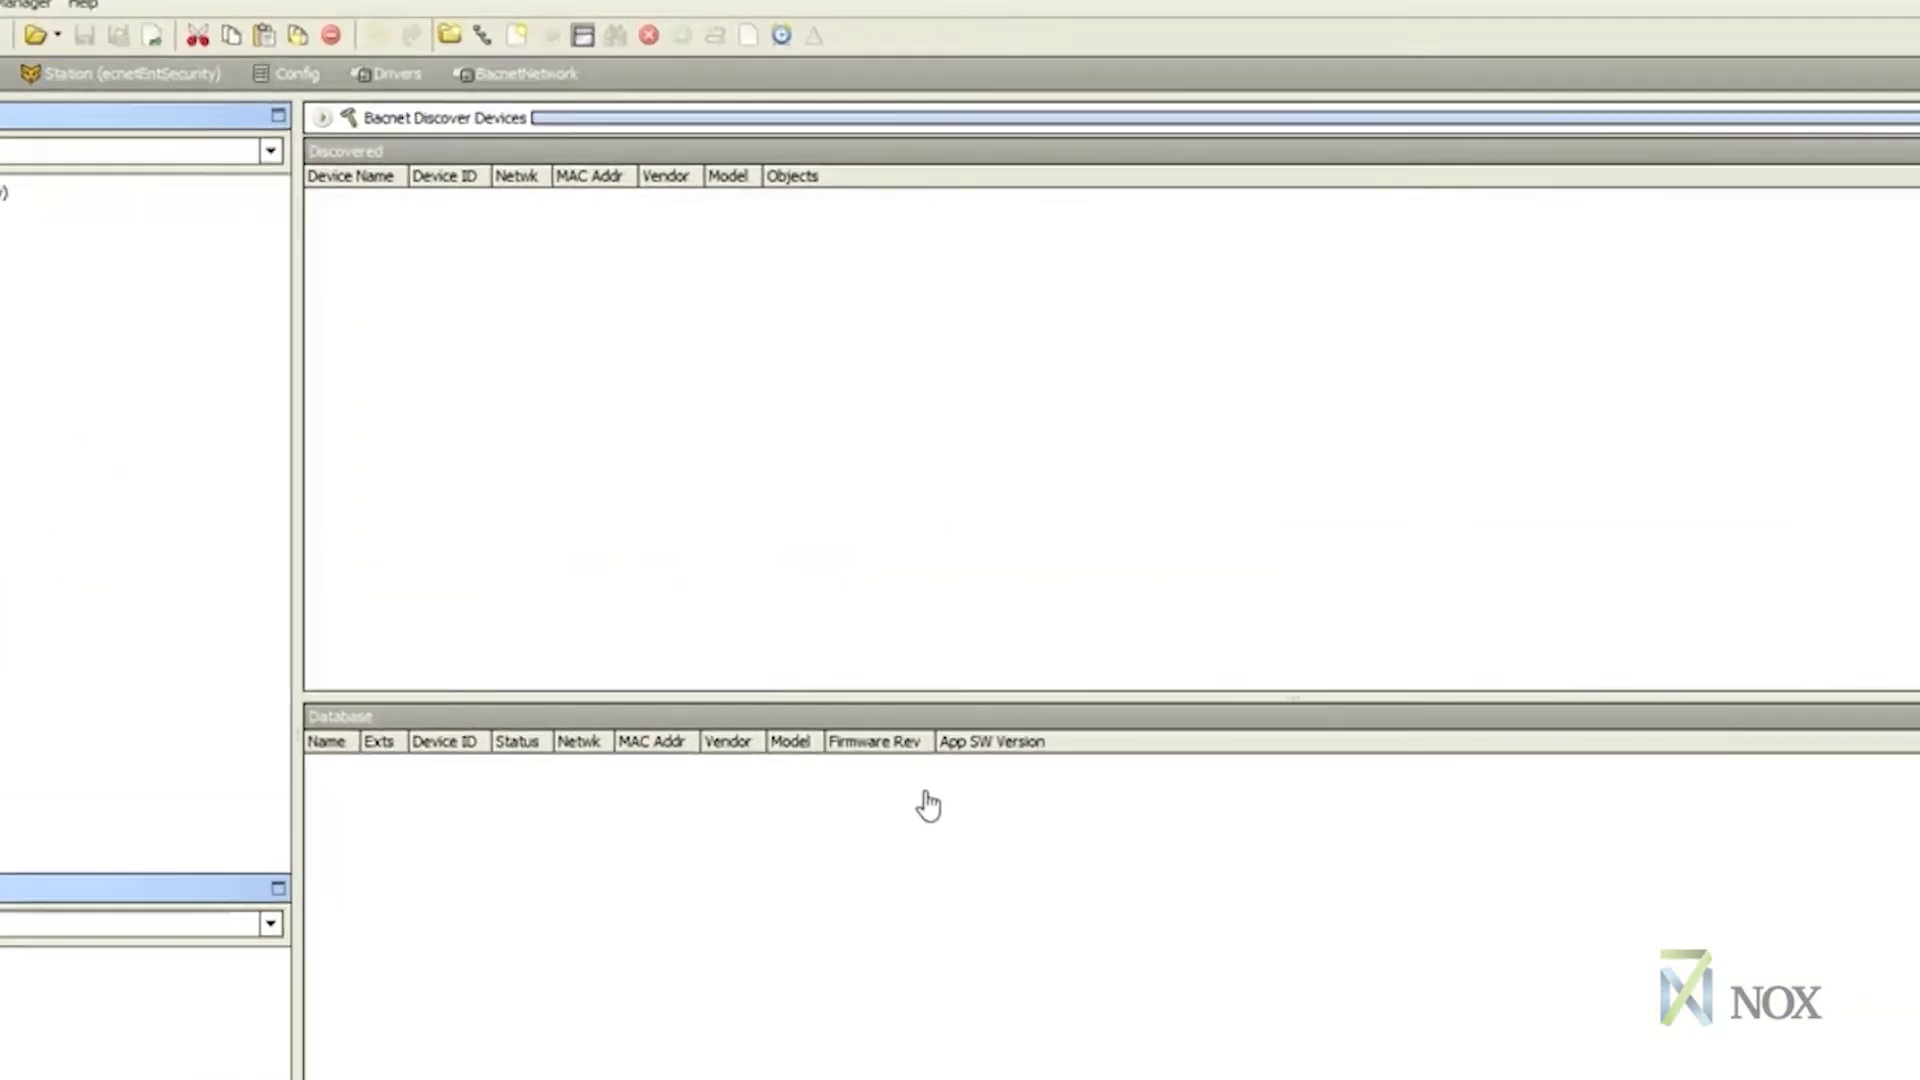
- Add the discovered Opsys After Hour device to the database and open its Points
click(521, 201)
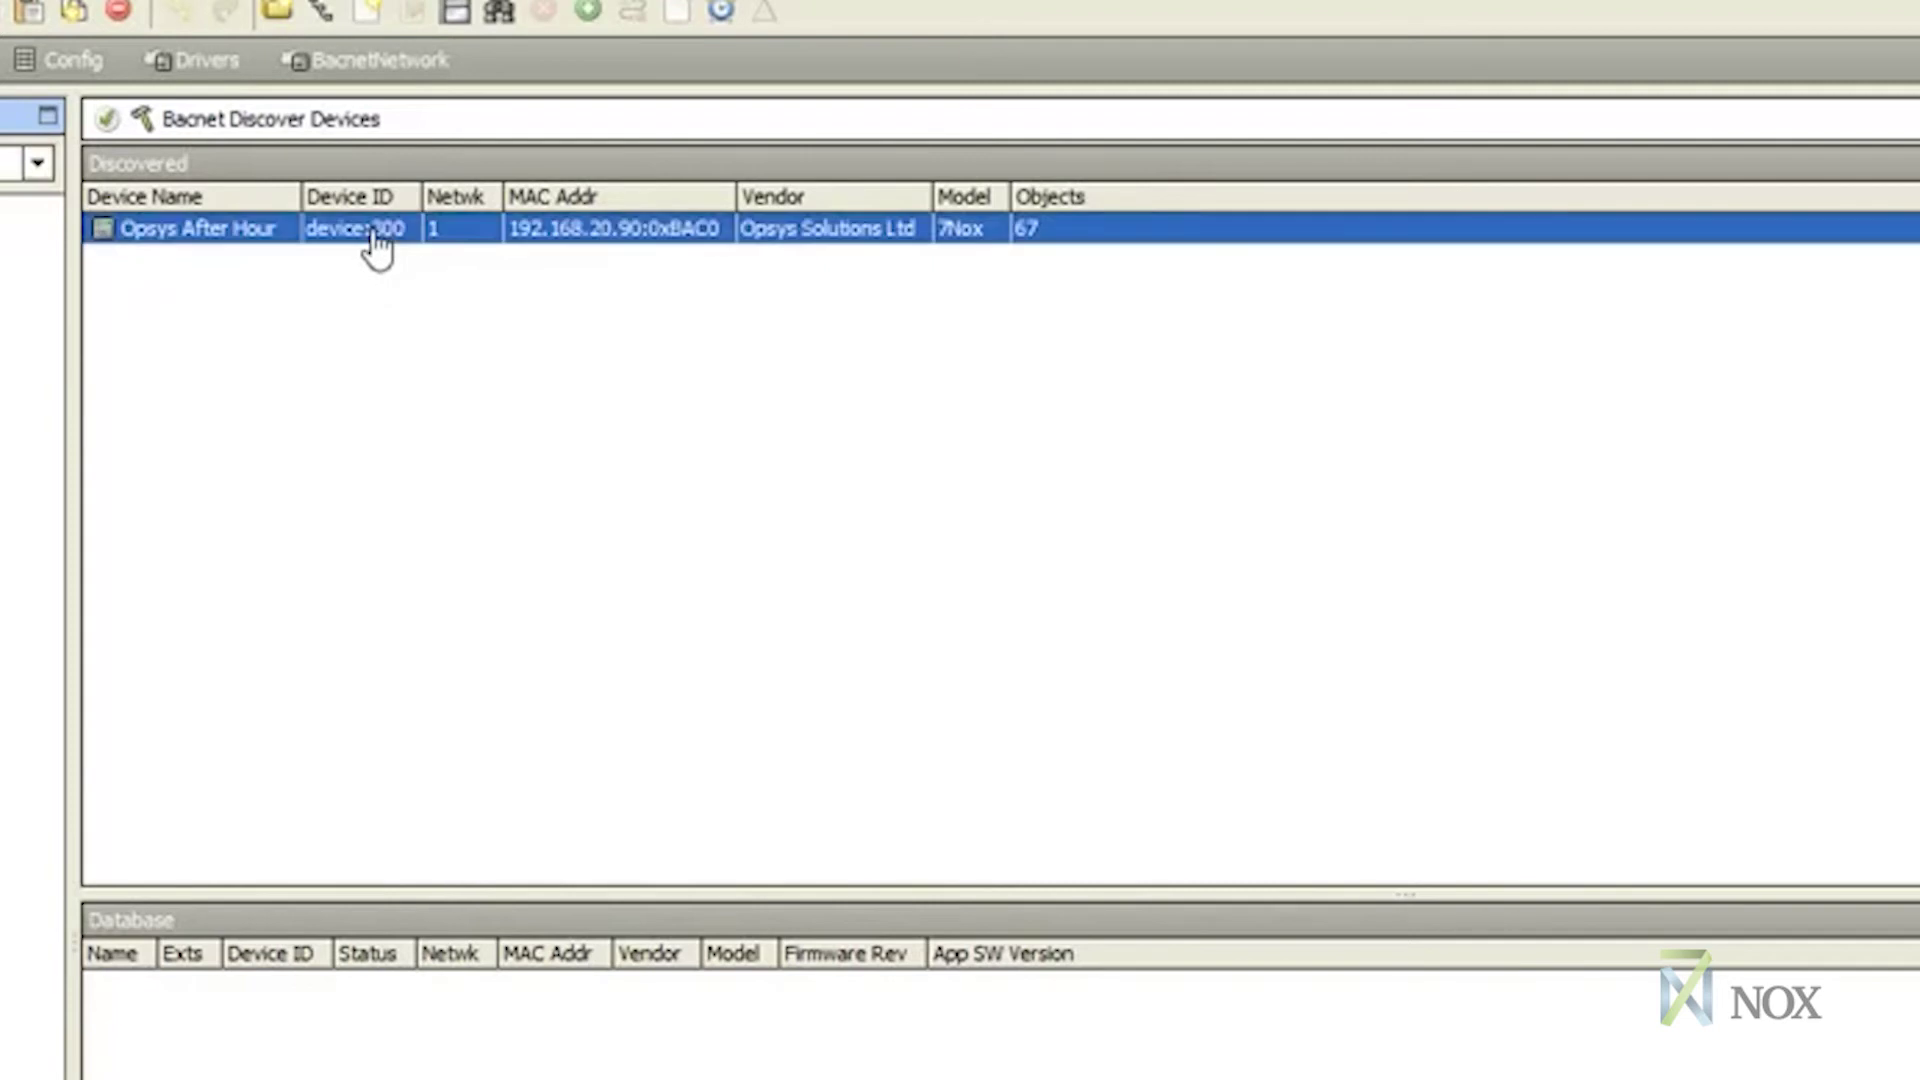
right_click(378, 240)
click(430, 250)
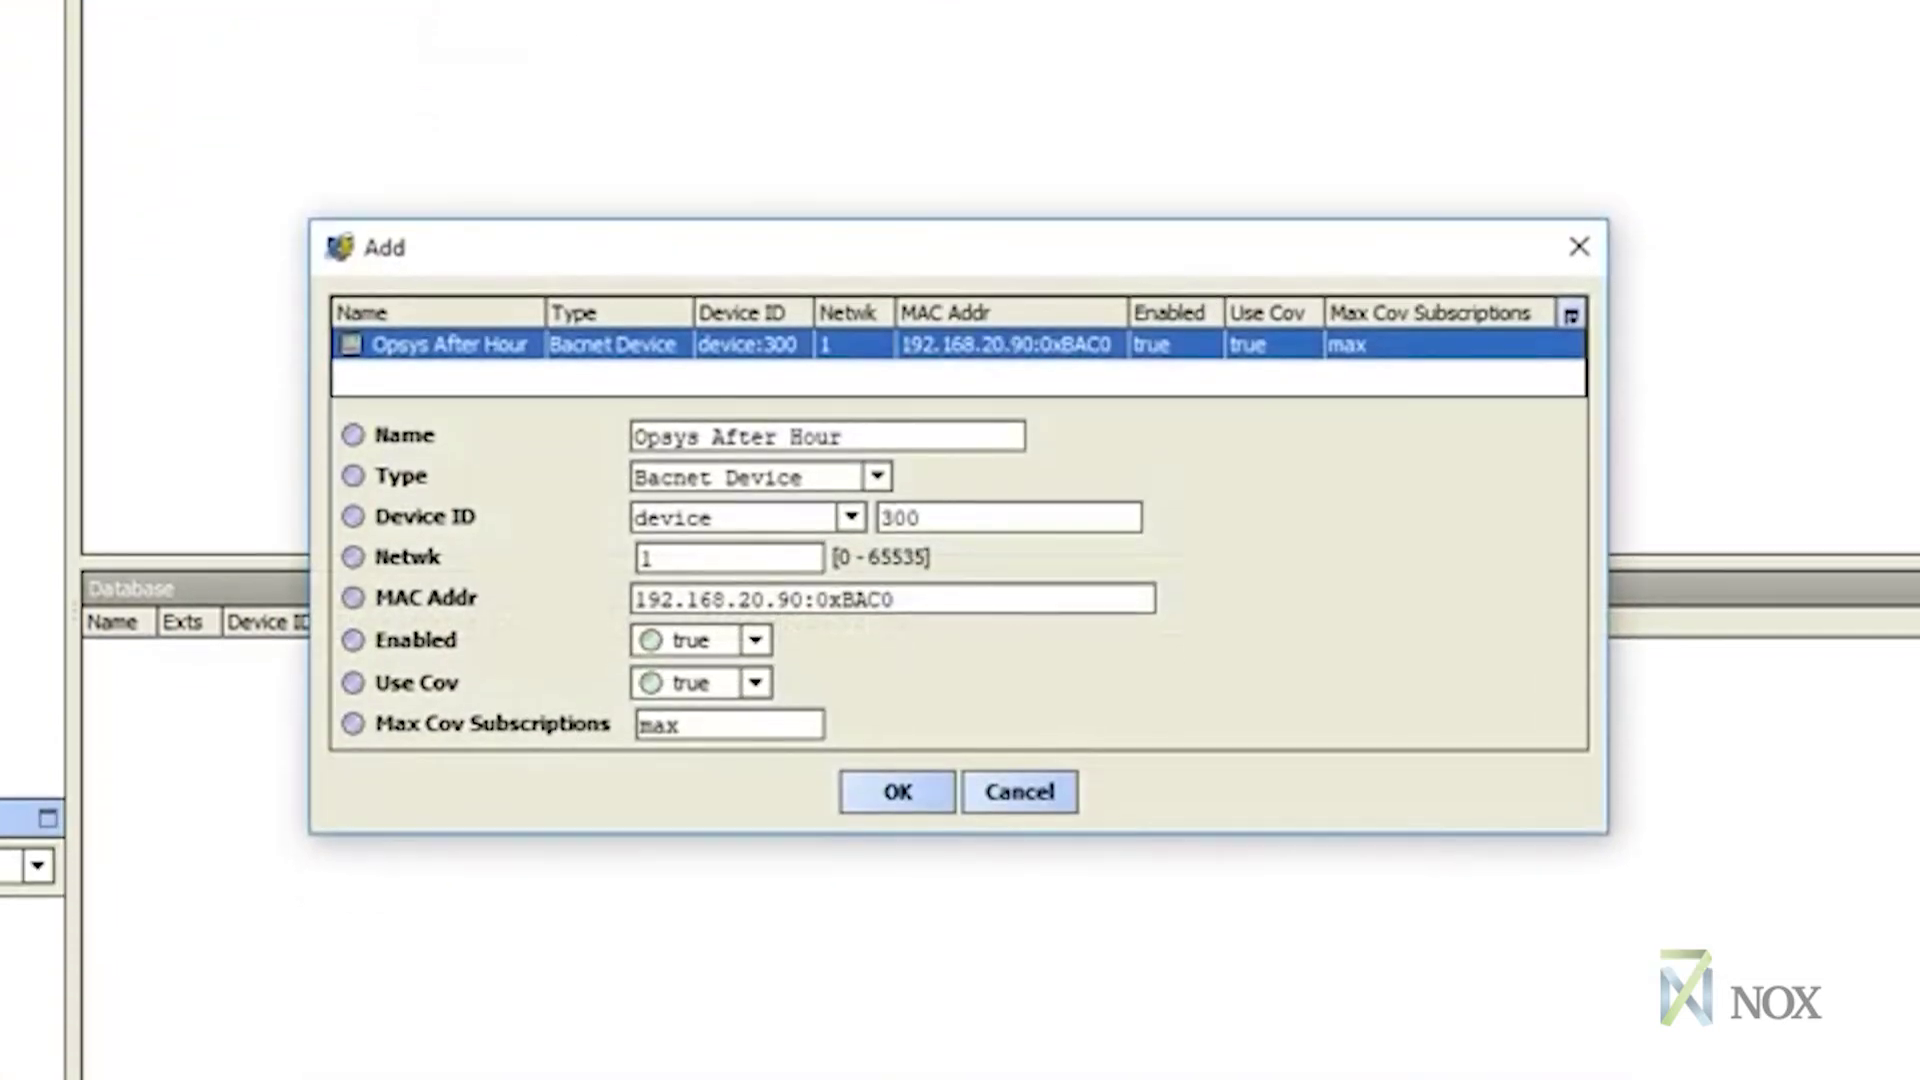
click(897, 792)
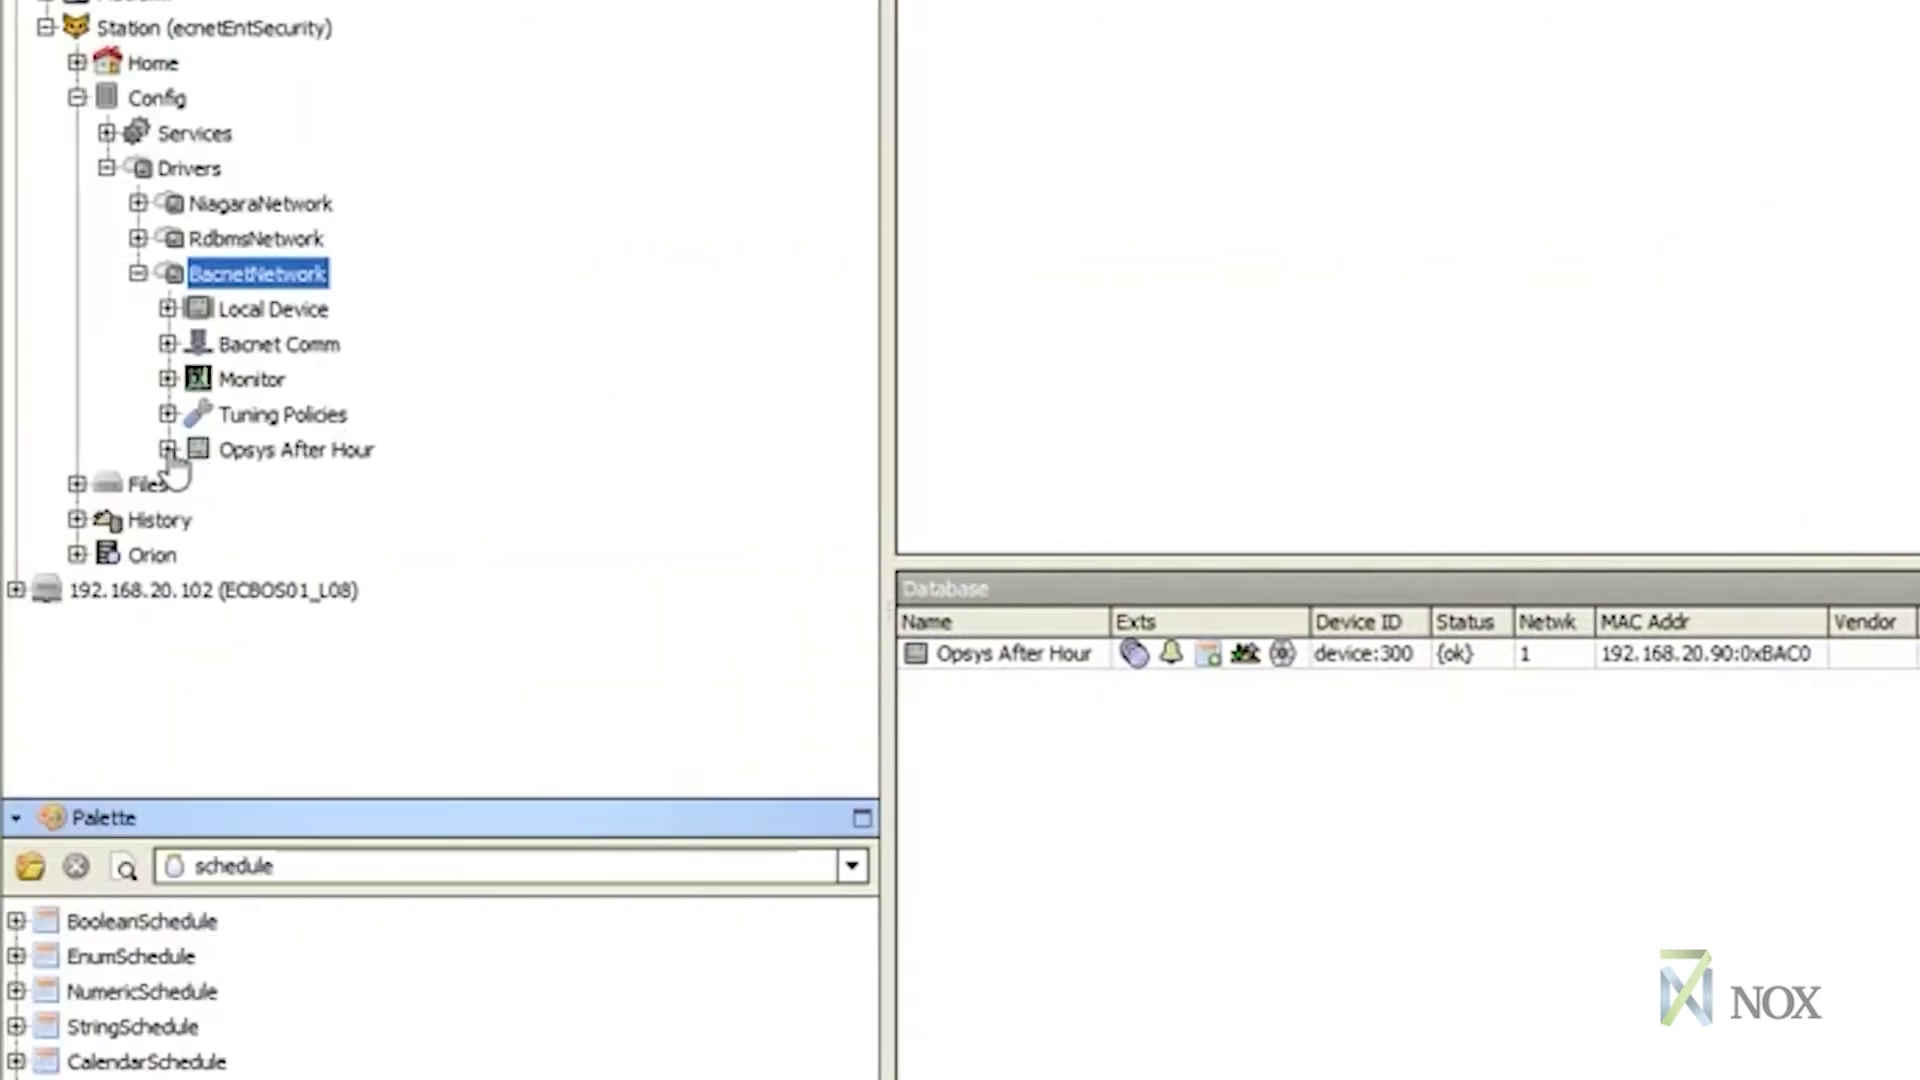
click(167, 449)
double_click(265, 530)
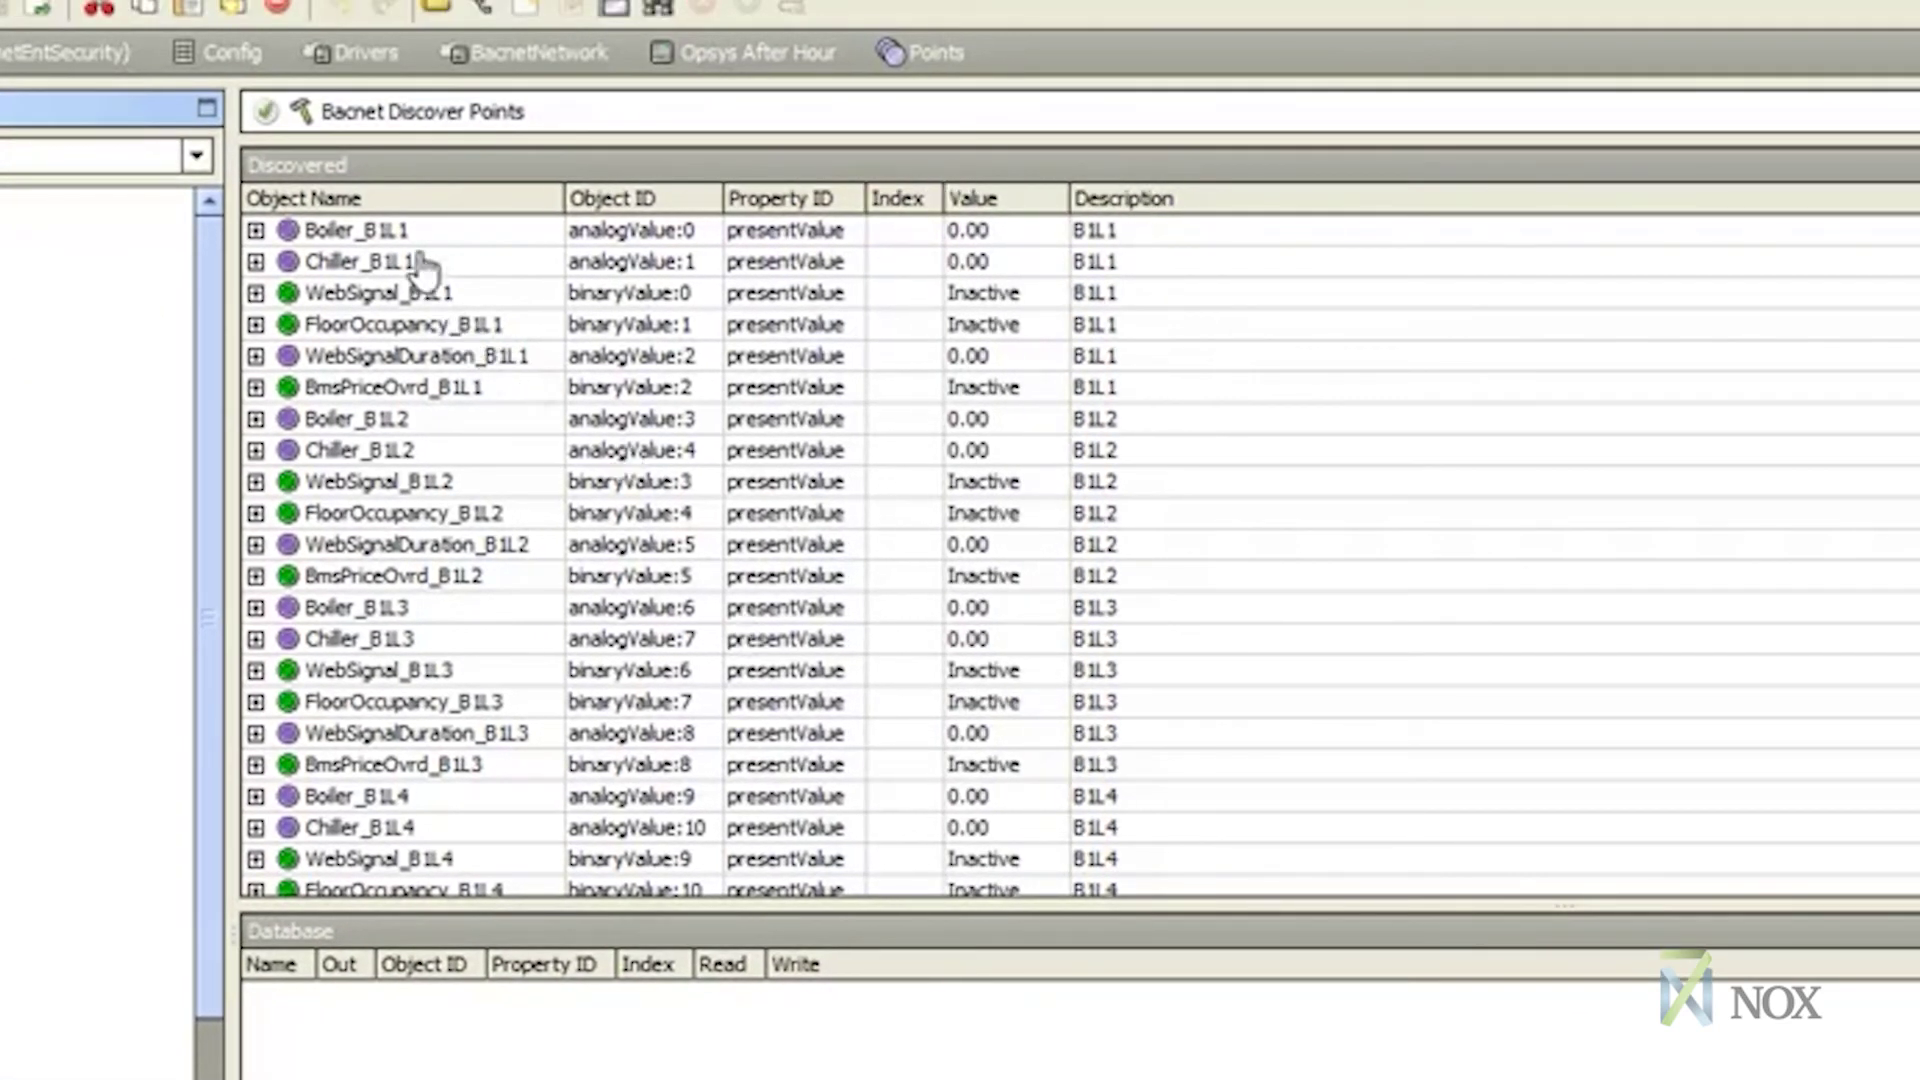
- Select the six B1L1 points, from Boiler_B1L1 to BmsPriceOvrd_B1L1, and add them
click(398, 232)
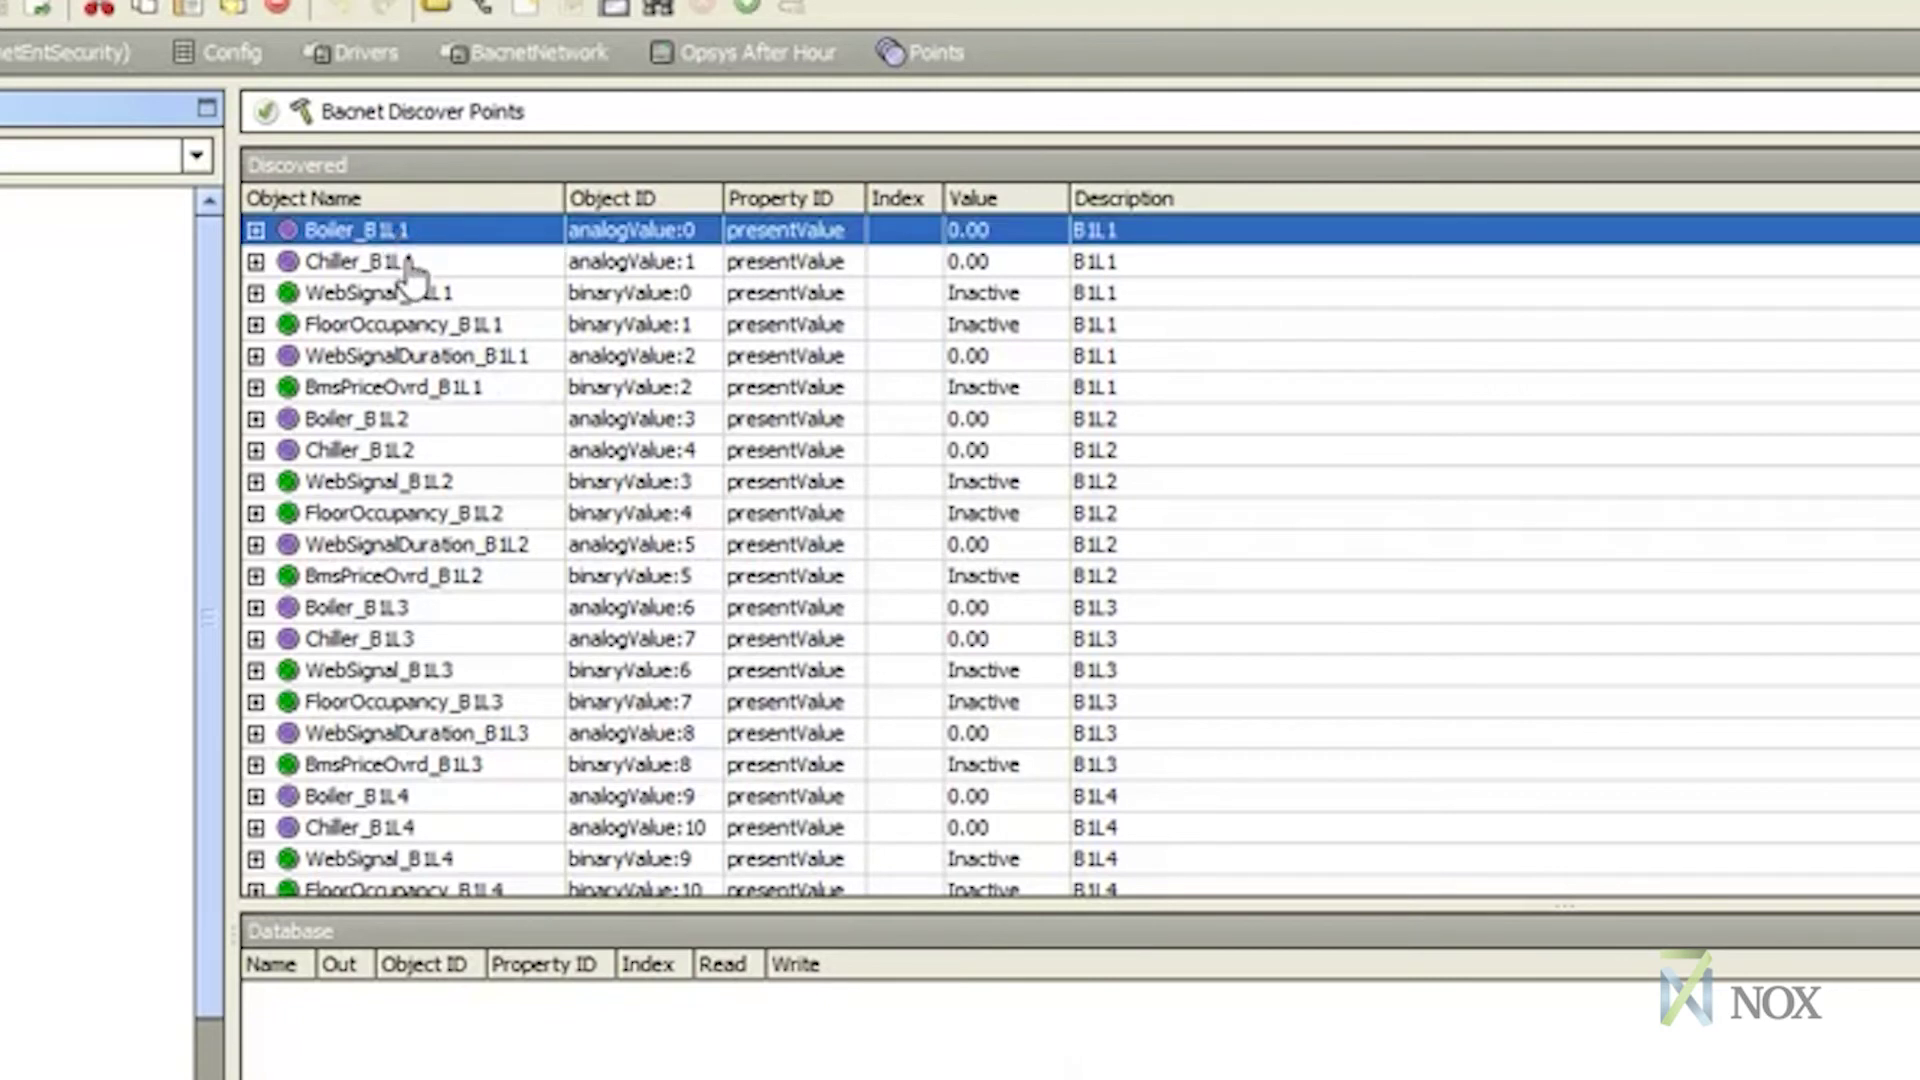
shift+click(410, 262)
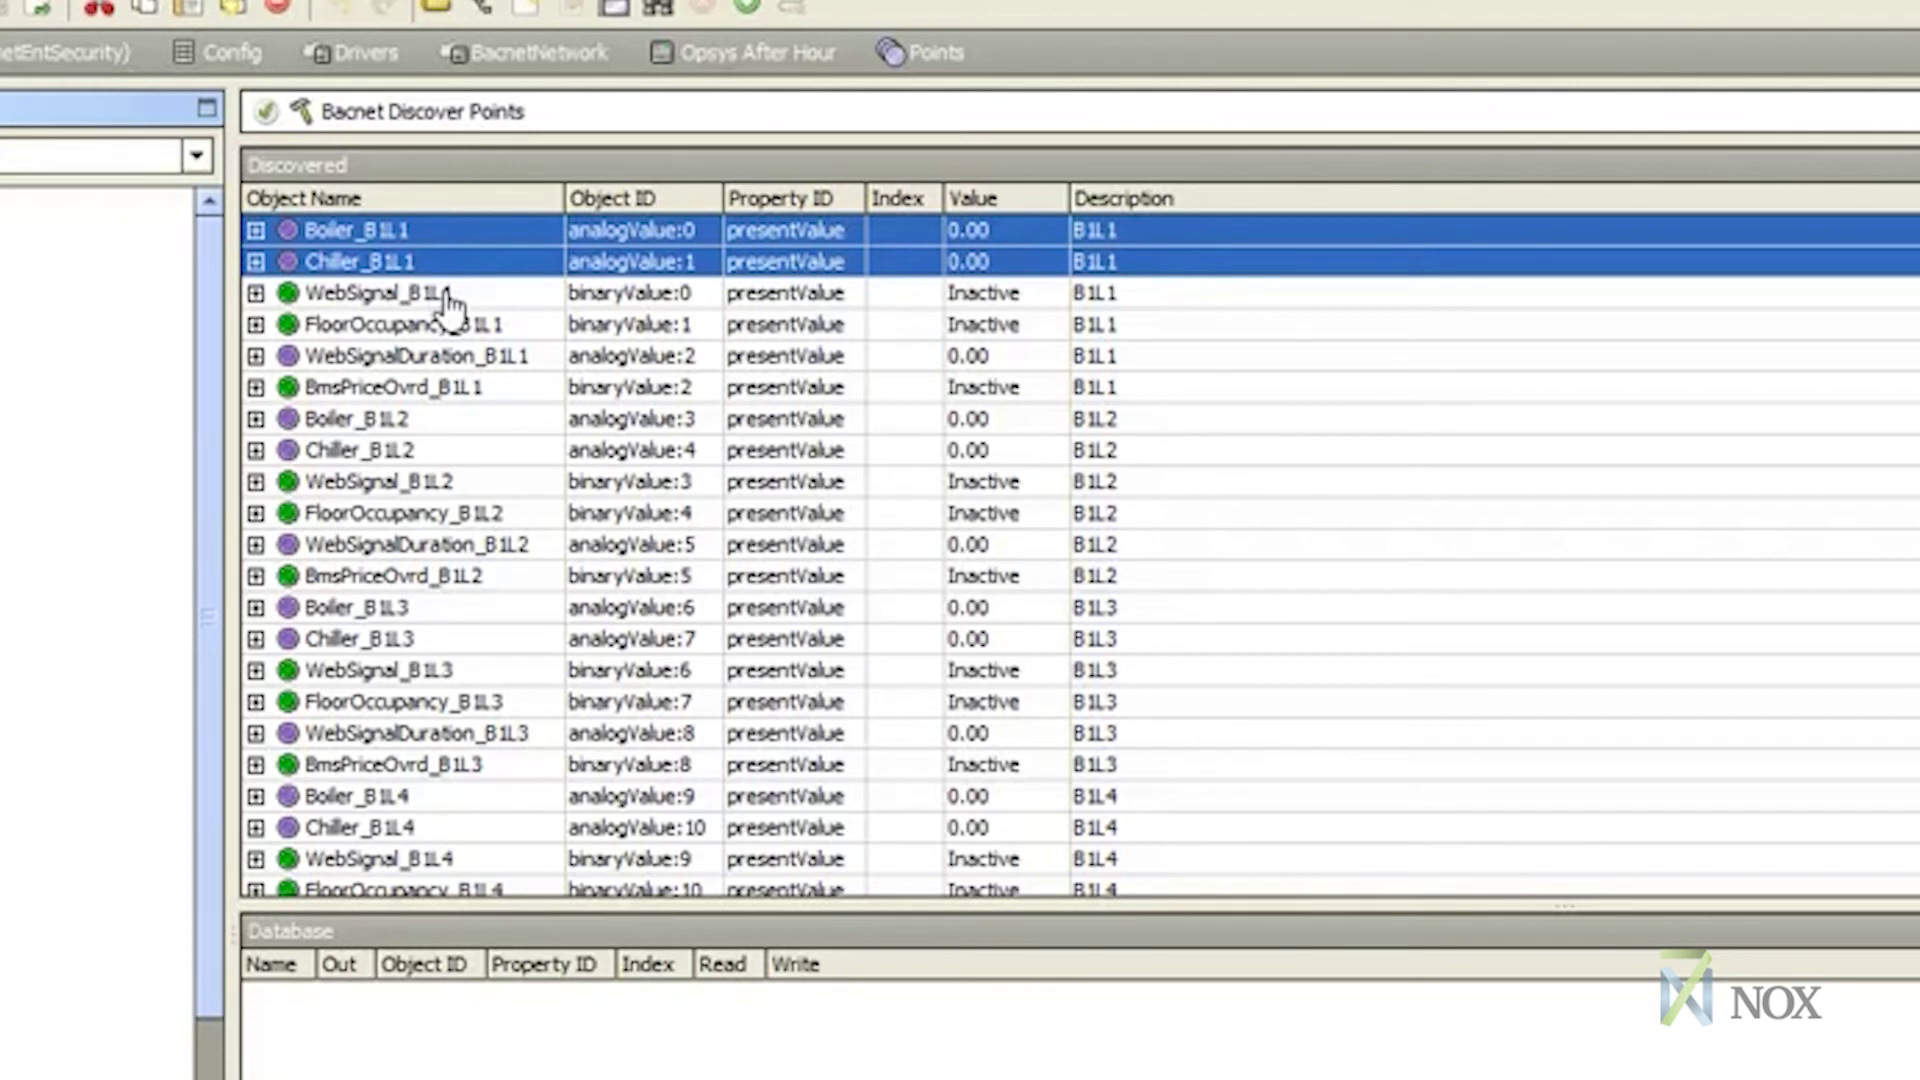
shift+click(447, 296)
shift+click(452, 326)
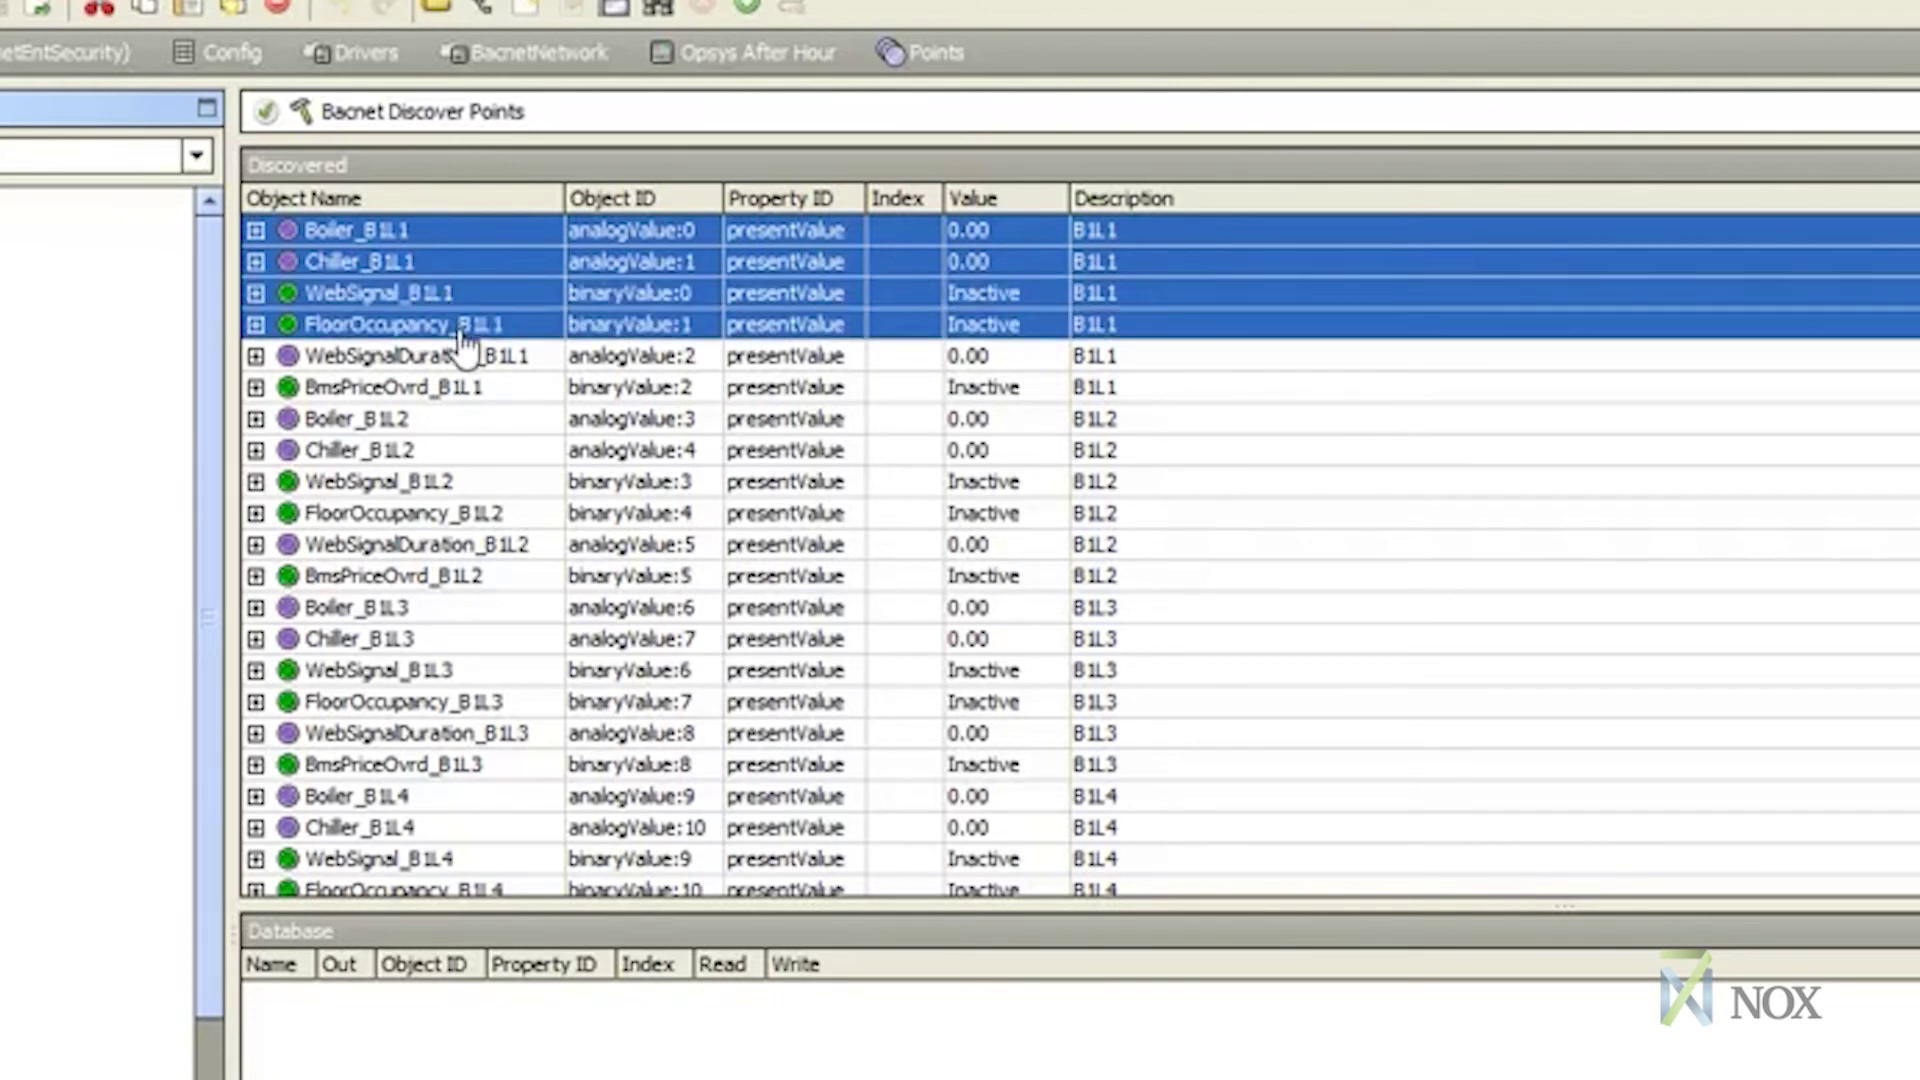
shift+click(461, 360)
shift+click(460, 388)
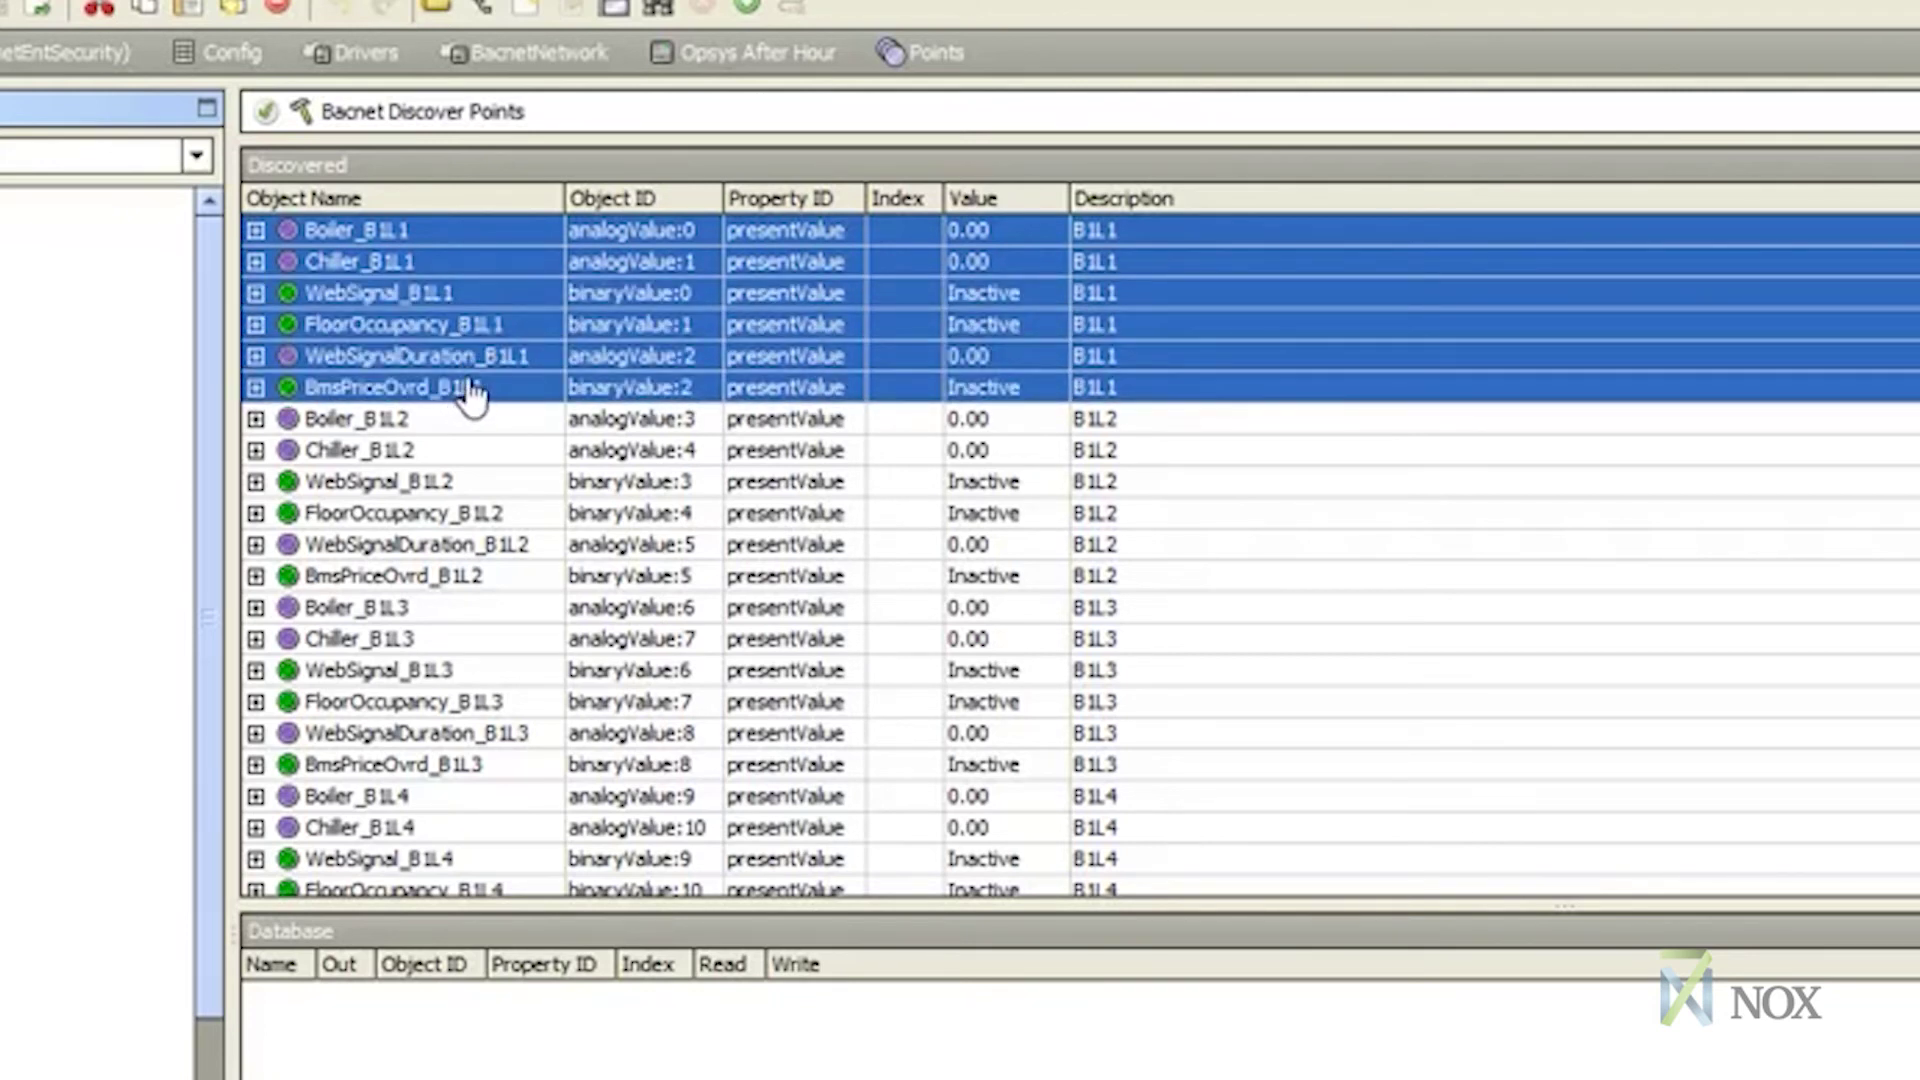
right_click(465, 387)
click(514, 405)
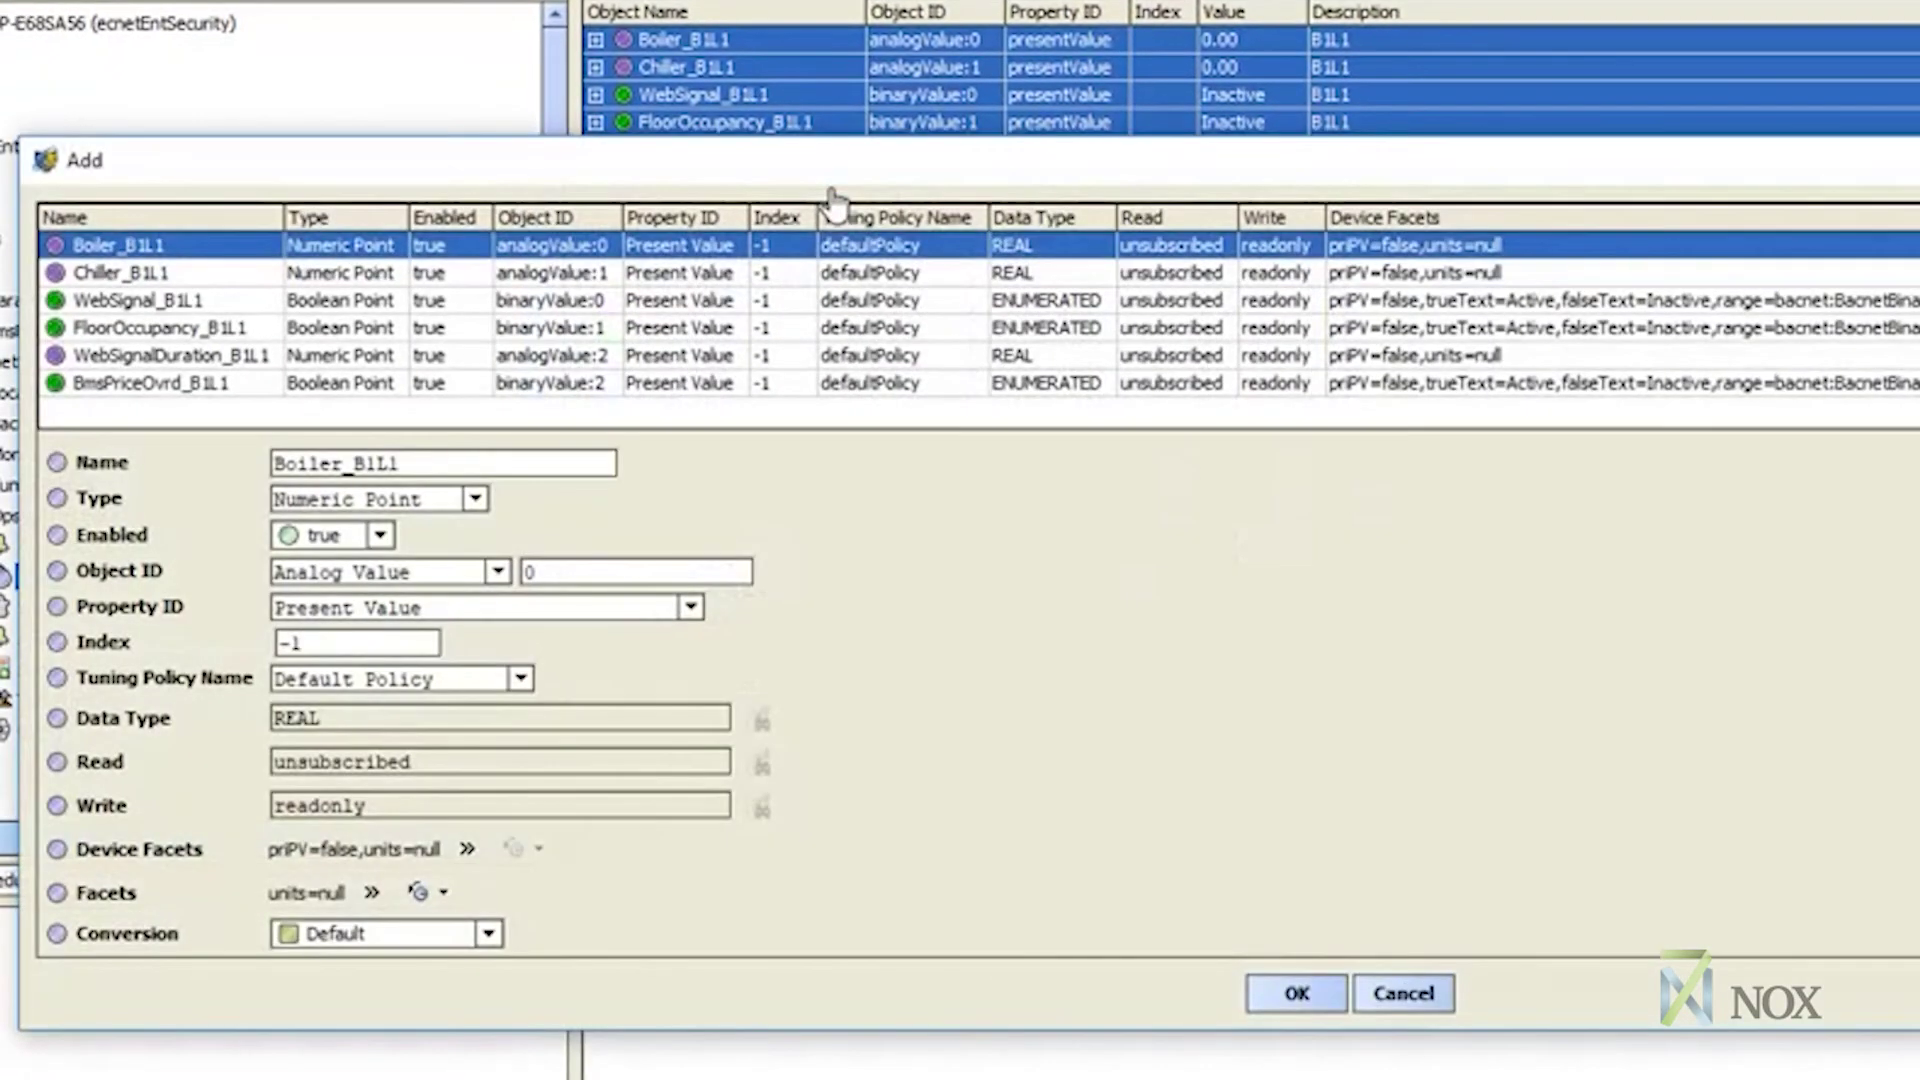
- Make Boiler and Chiller Numeric Writable, and FloorOccupancy and BmsPriceOvrd Boolean Writable
shift+click(160, 275)
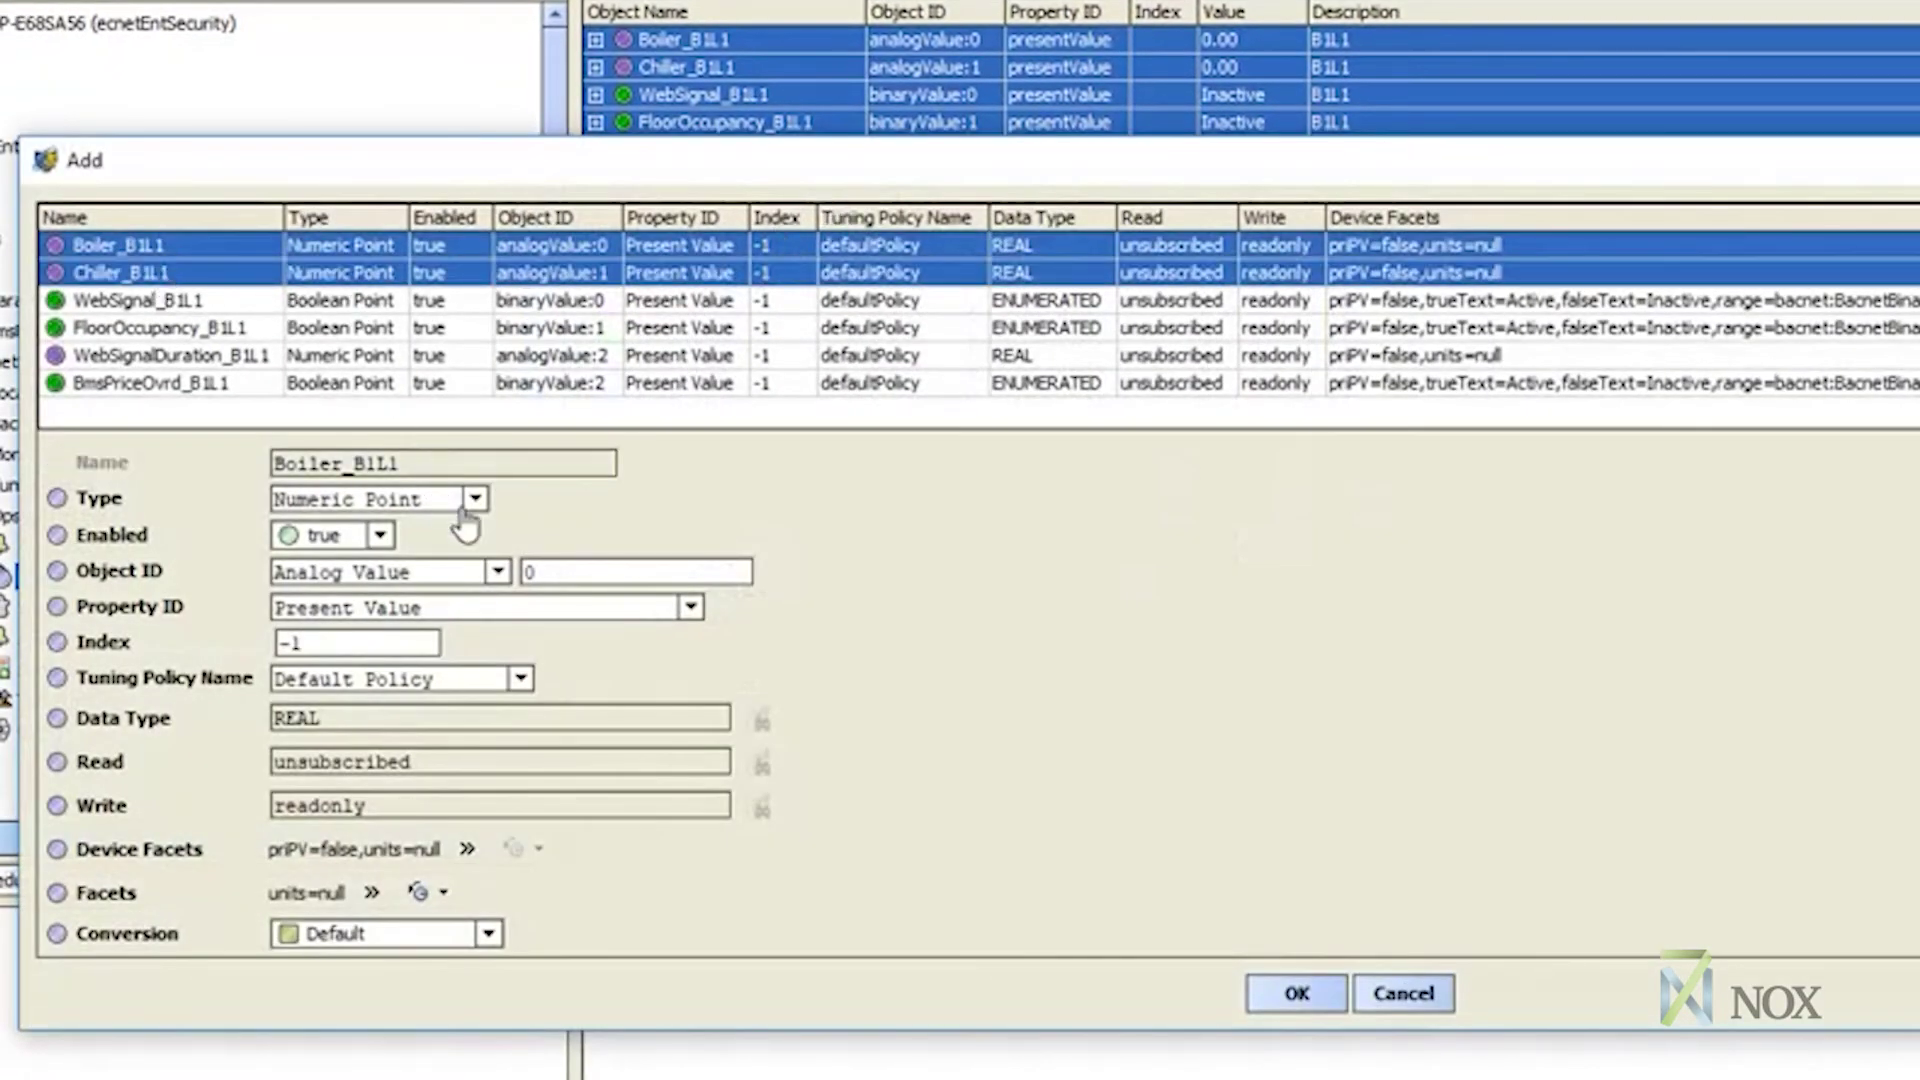
click(476, 499)
click(365, 550)
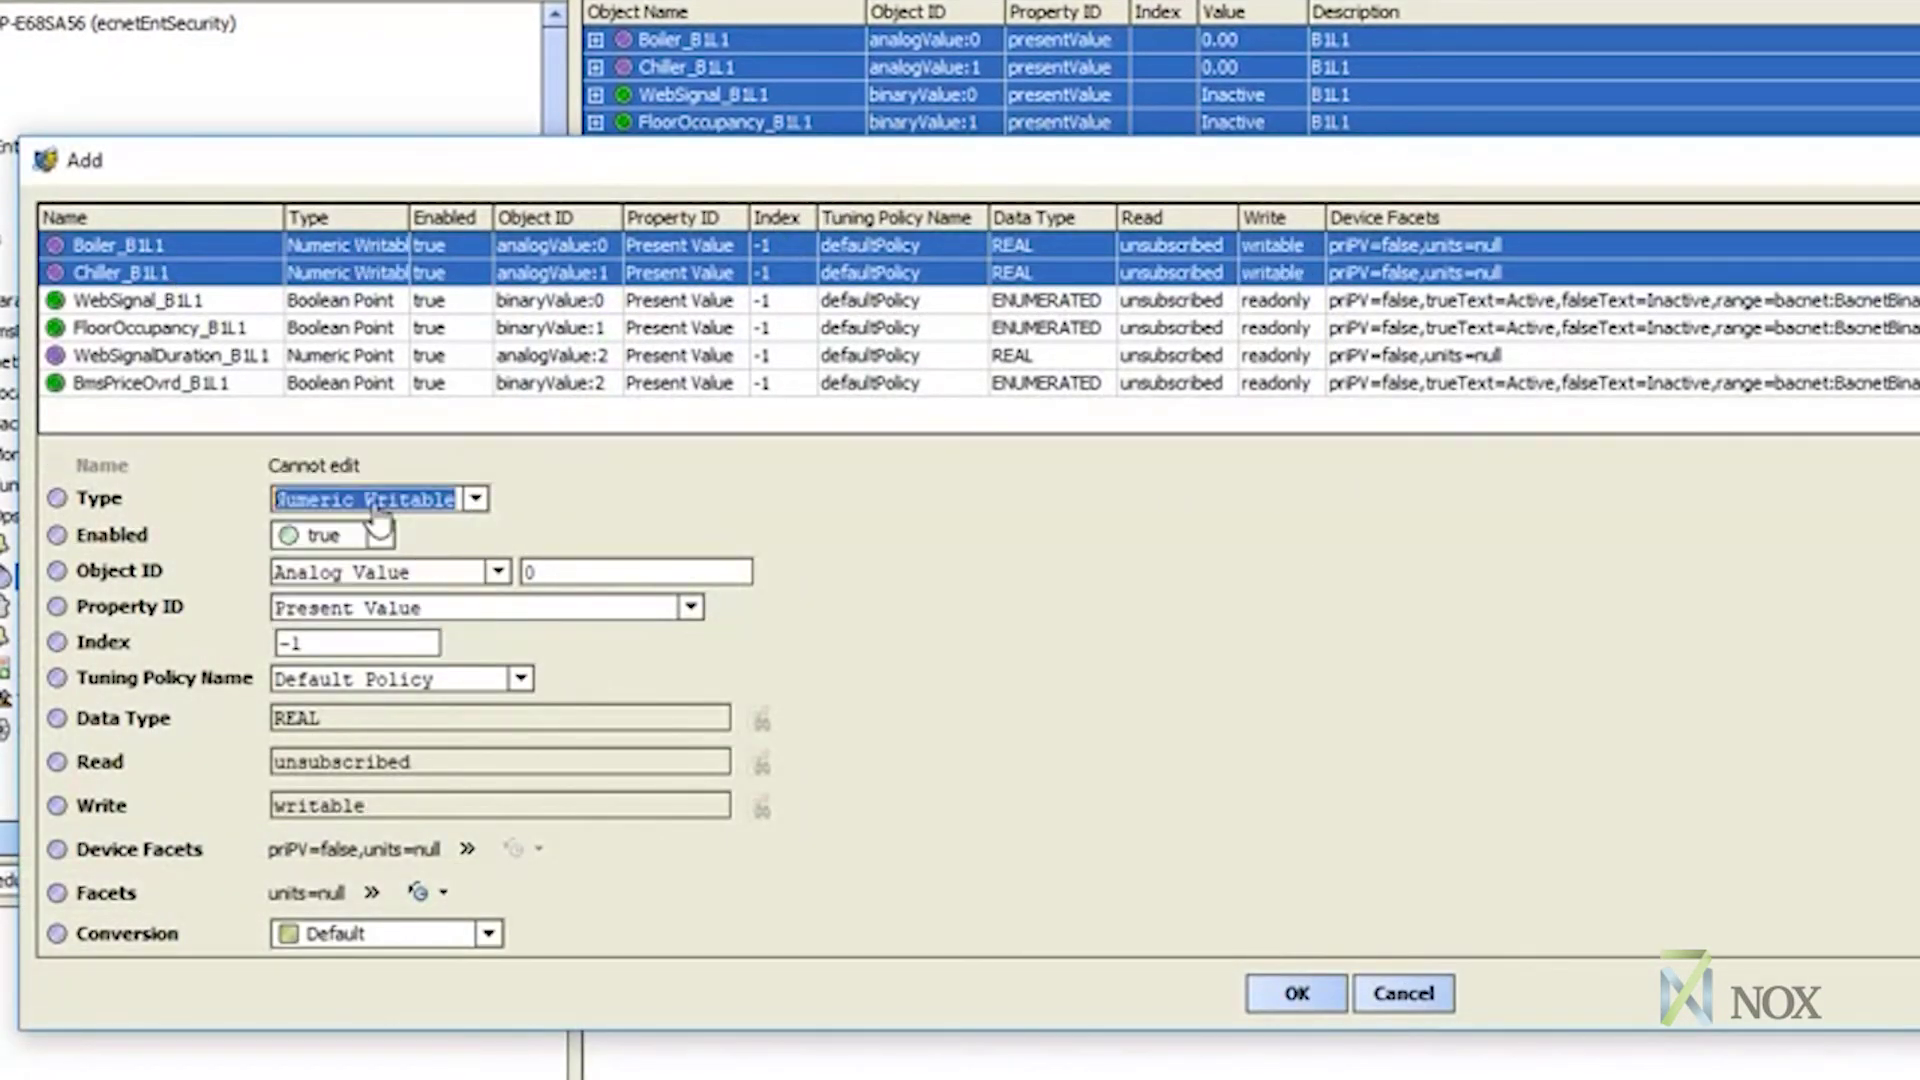
click(222, 330)
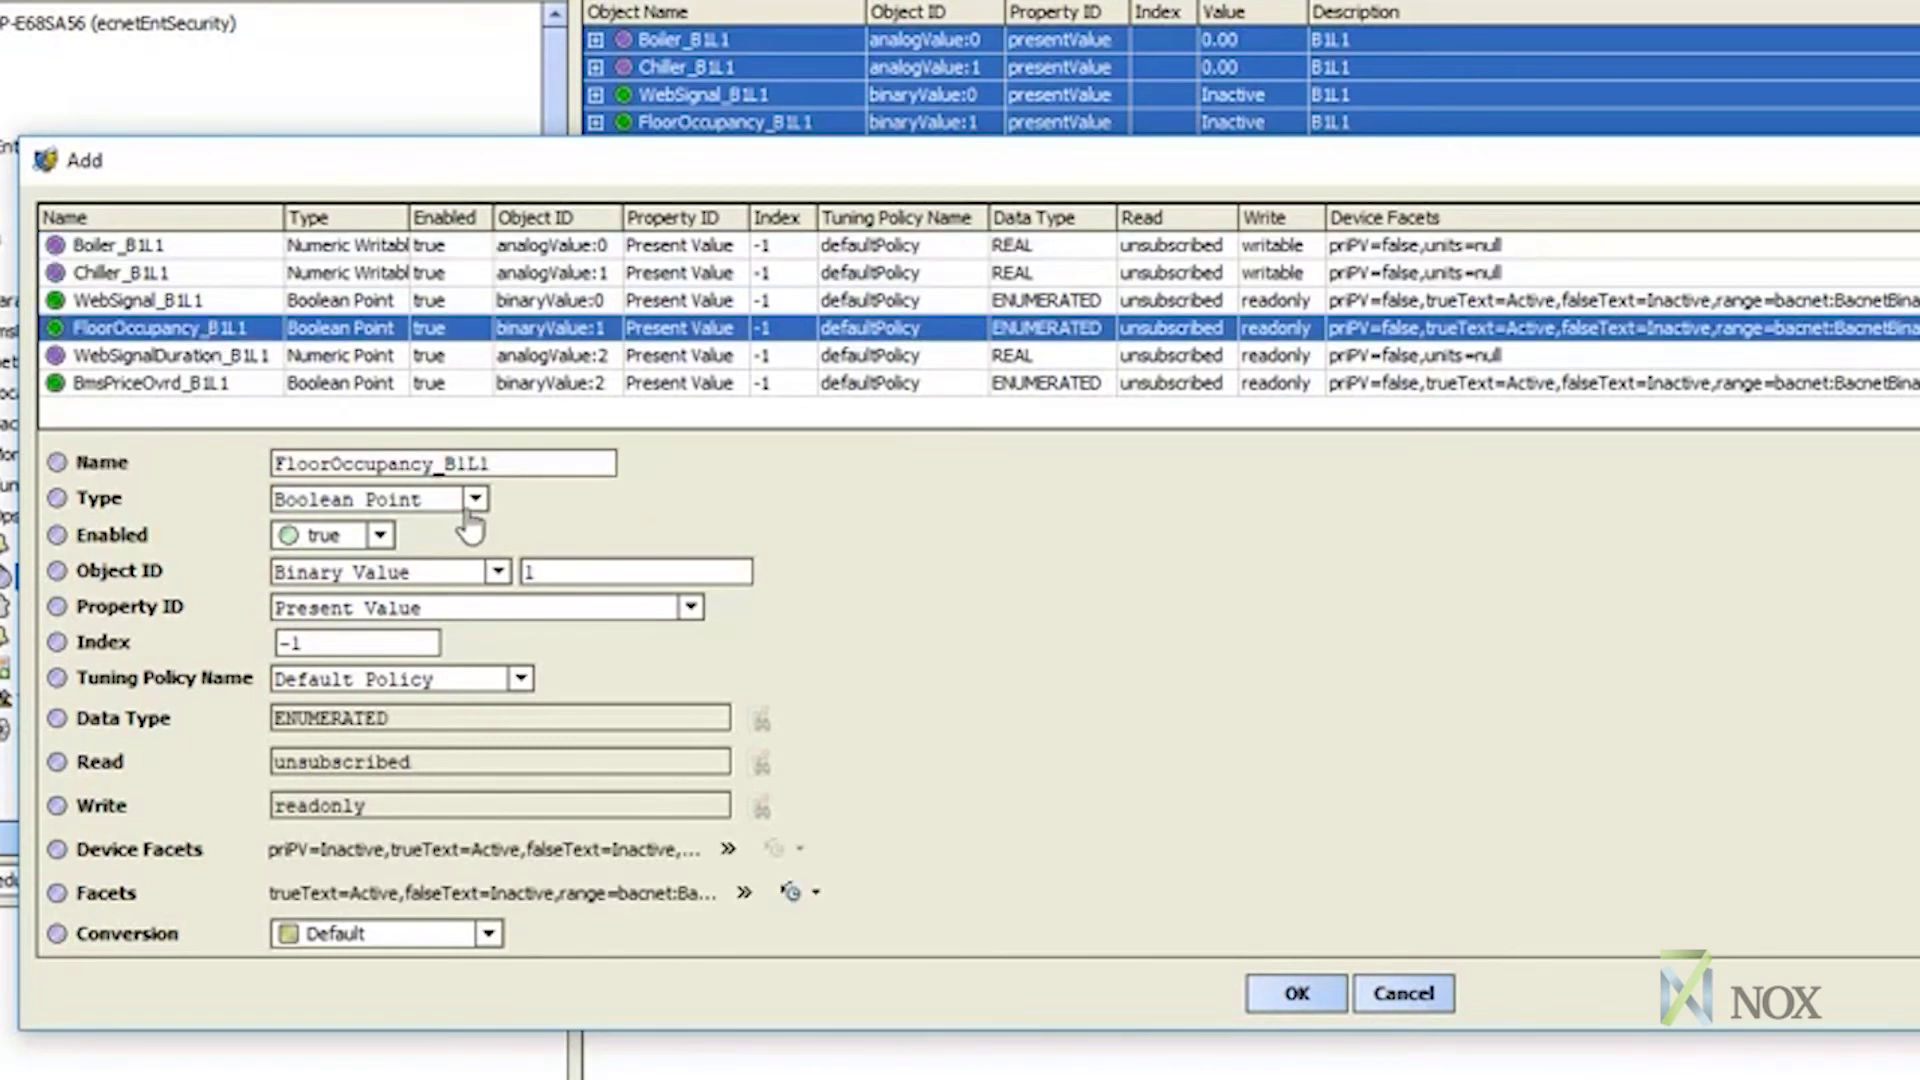
click(474, 500)
click(416, 557)
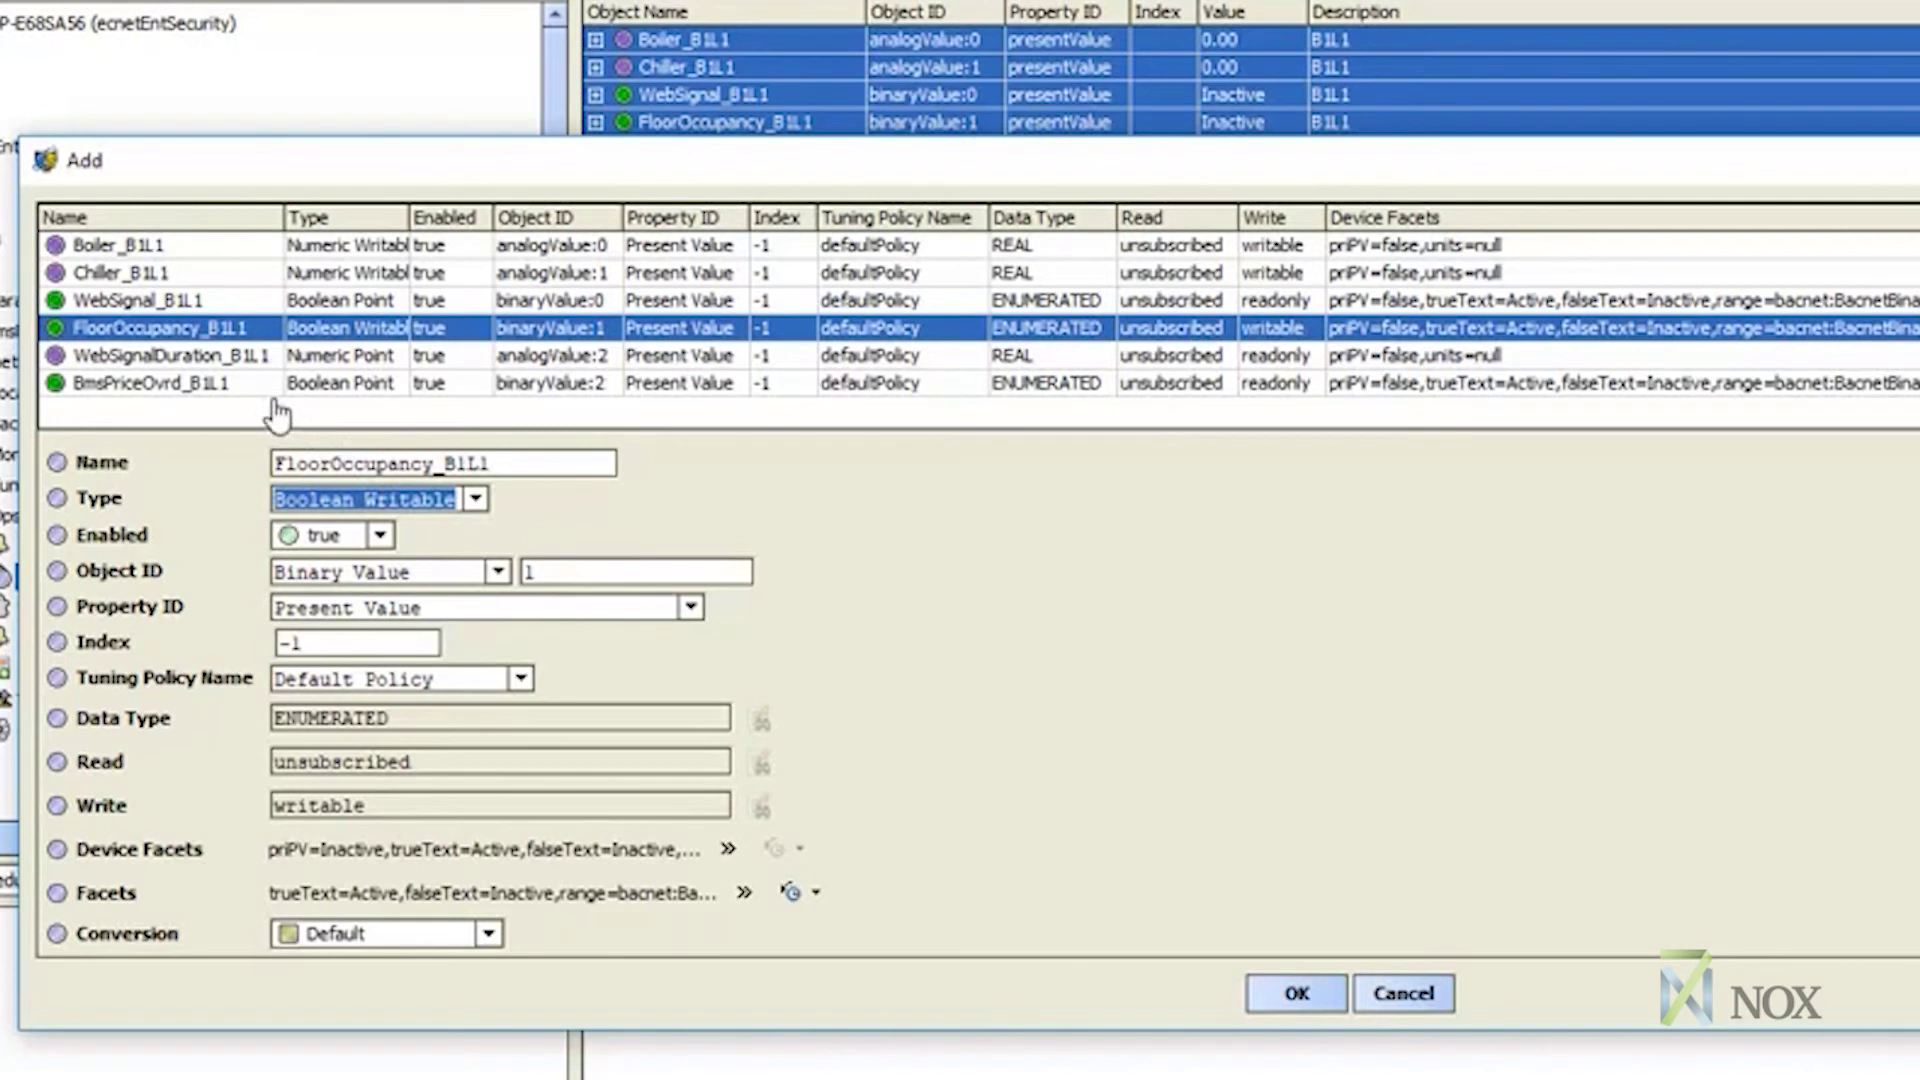
click(220, 384)
click(475, 498)
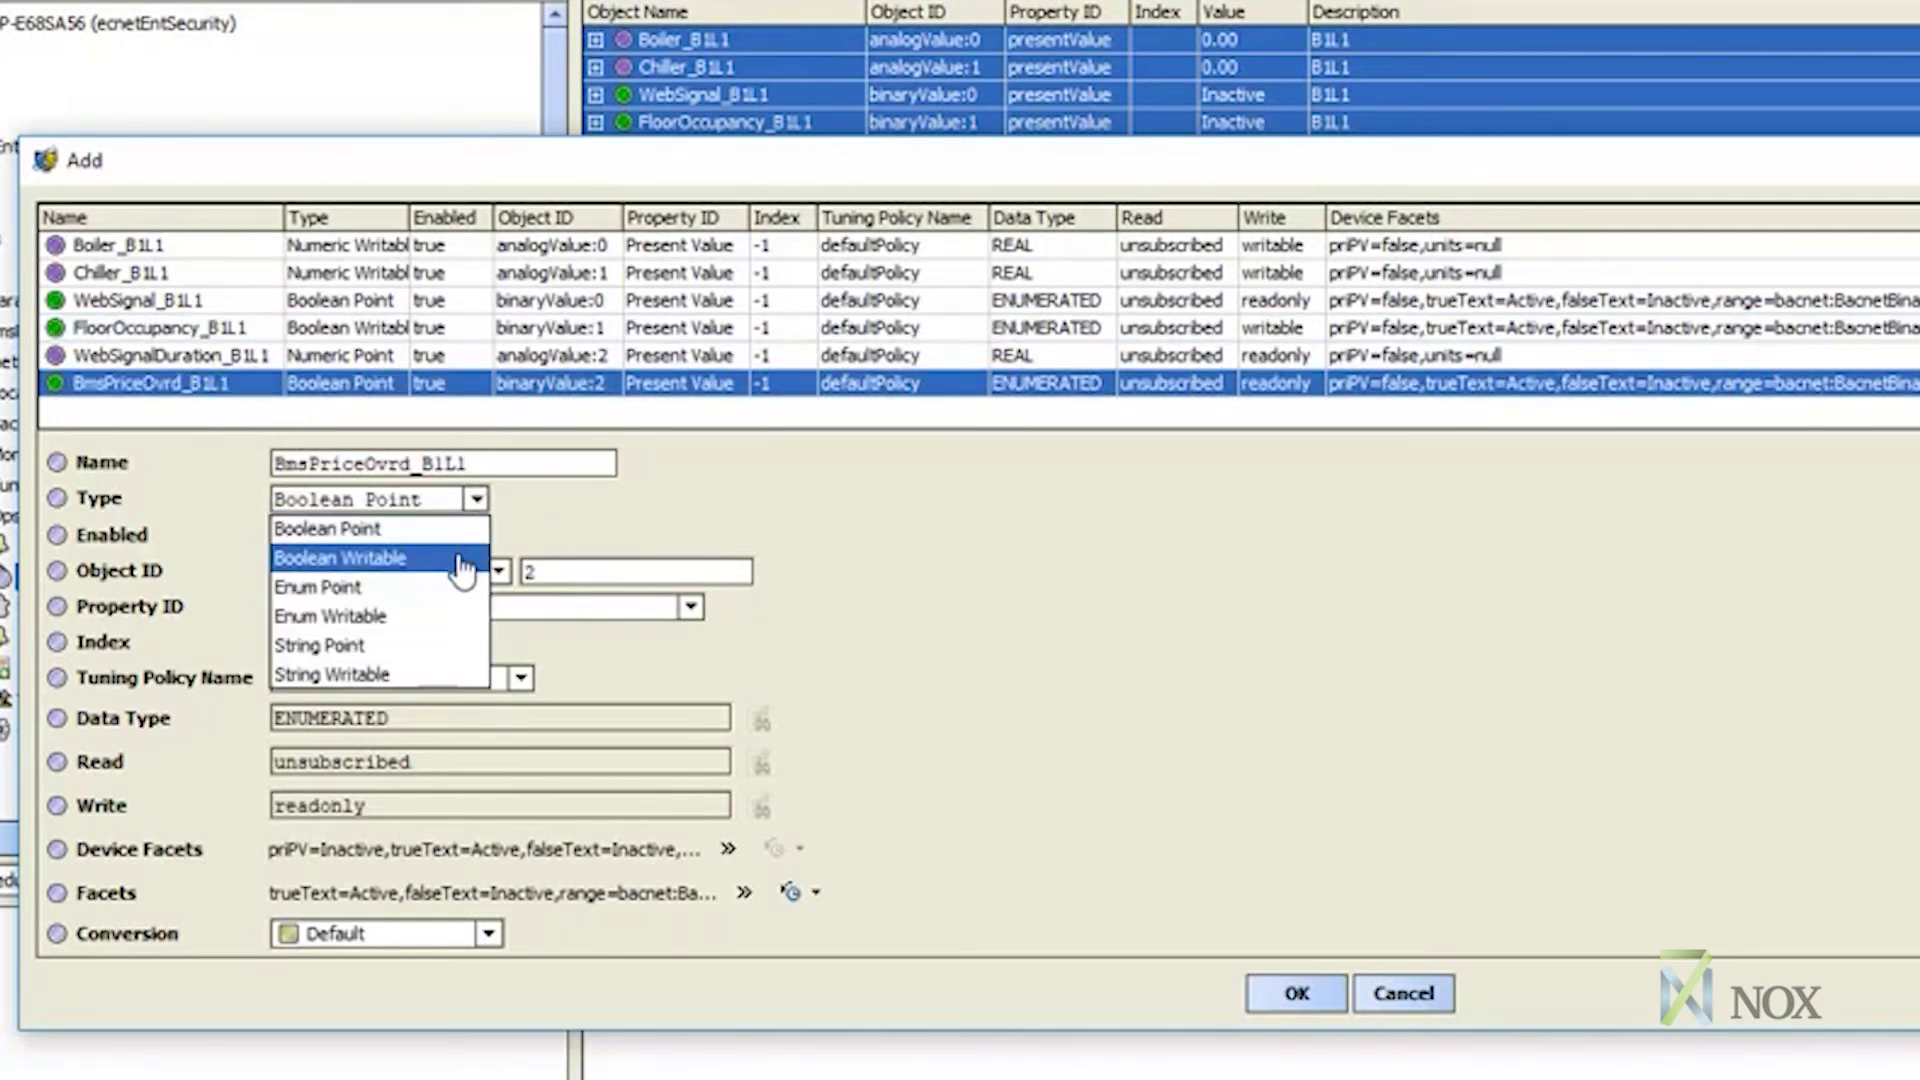
click(452, 557)
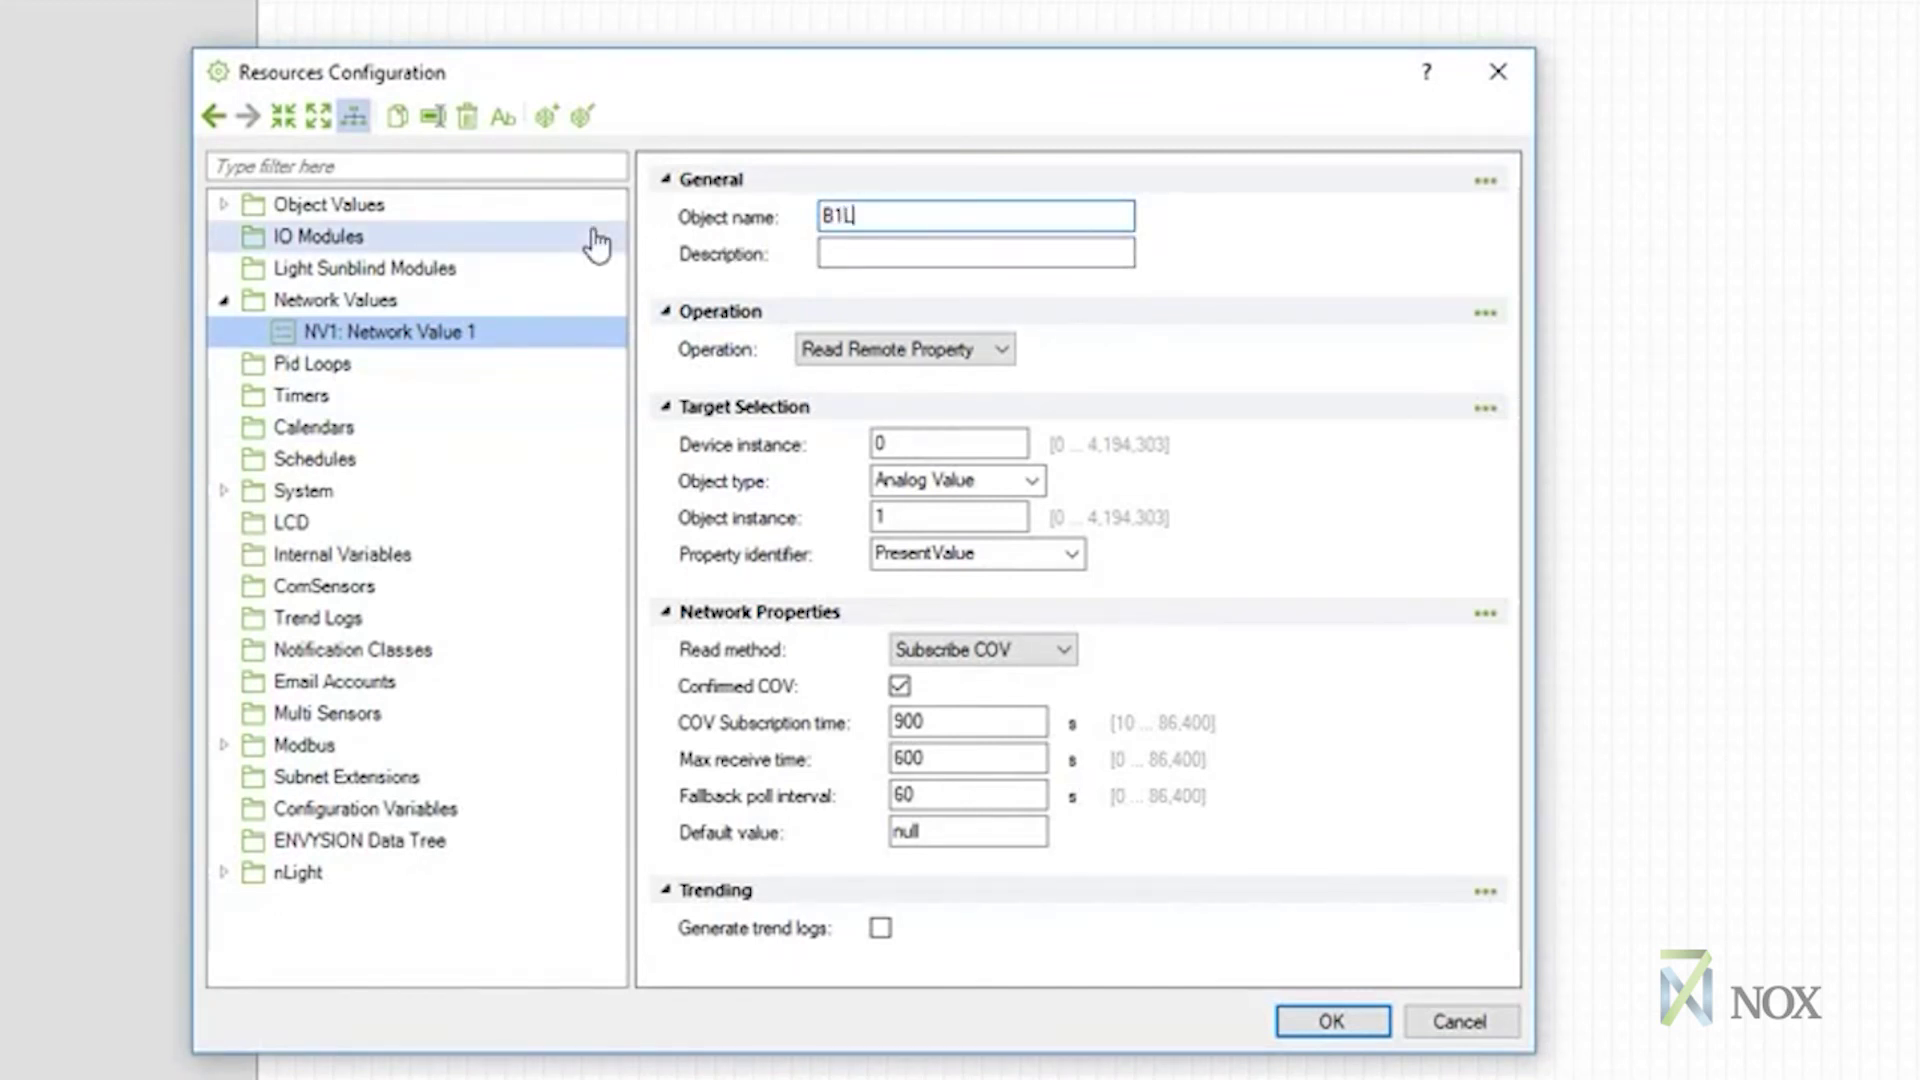
- Name the network value B1L1 with description 'Building 1 Level 1 After hours Signal'
text(1)
click(868, 255)
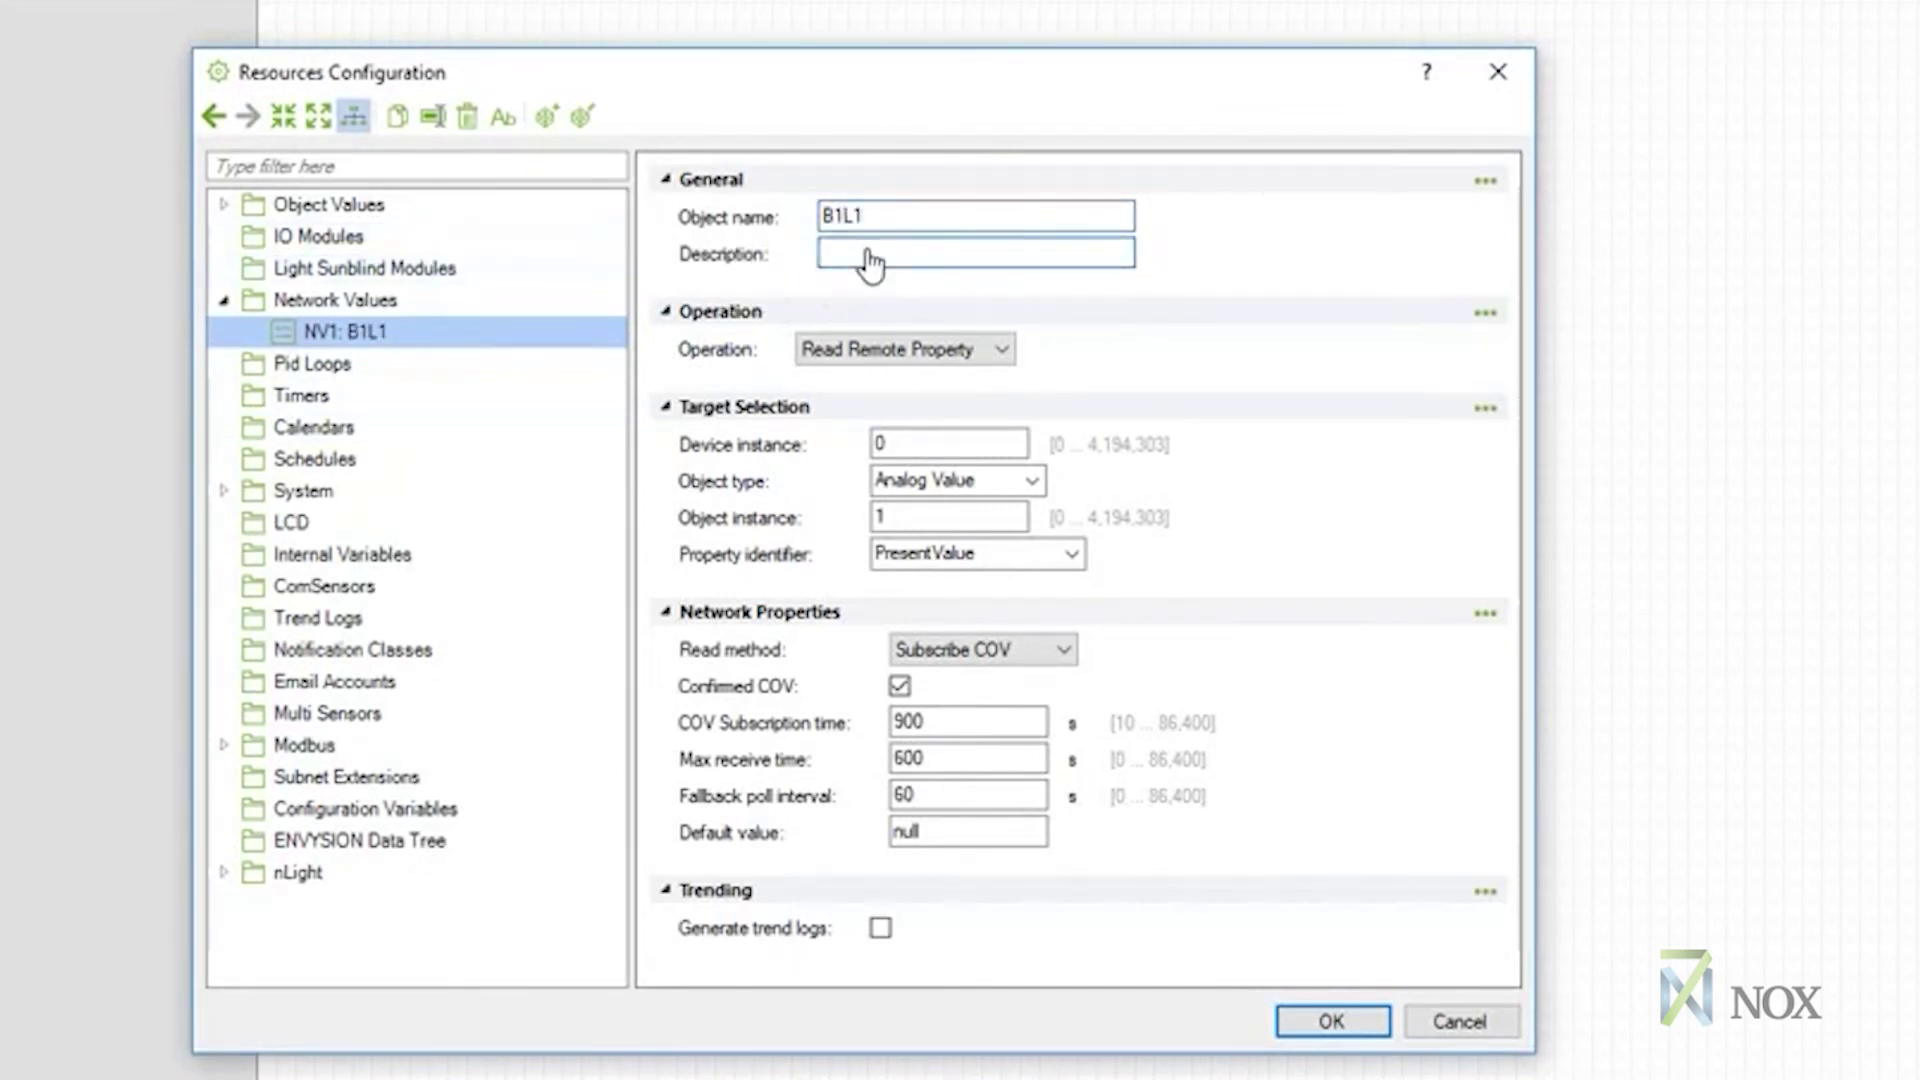
text(Building 1 Level 1 After hours Signal)
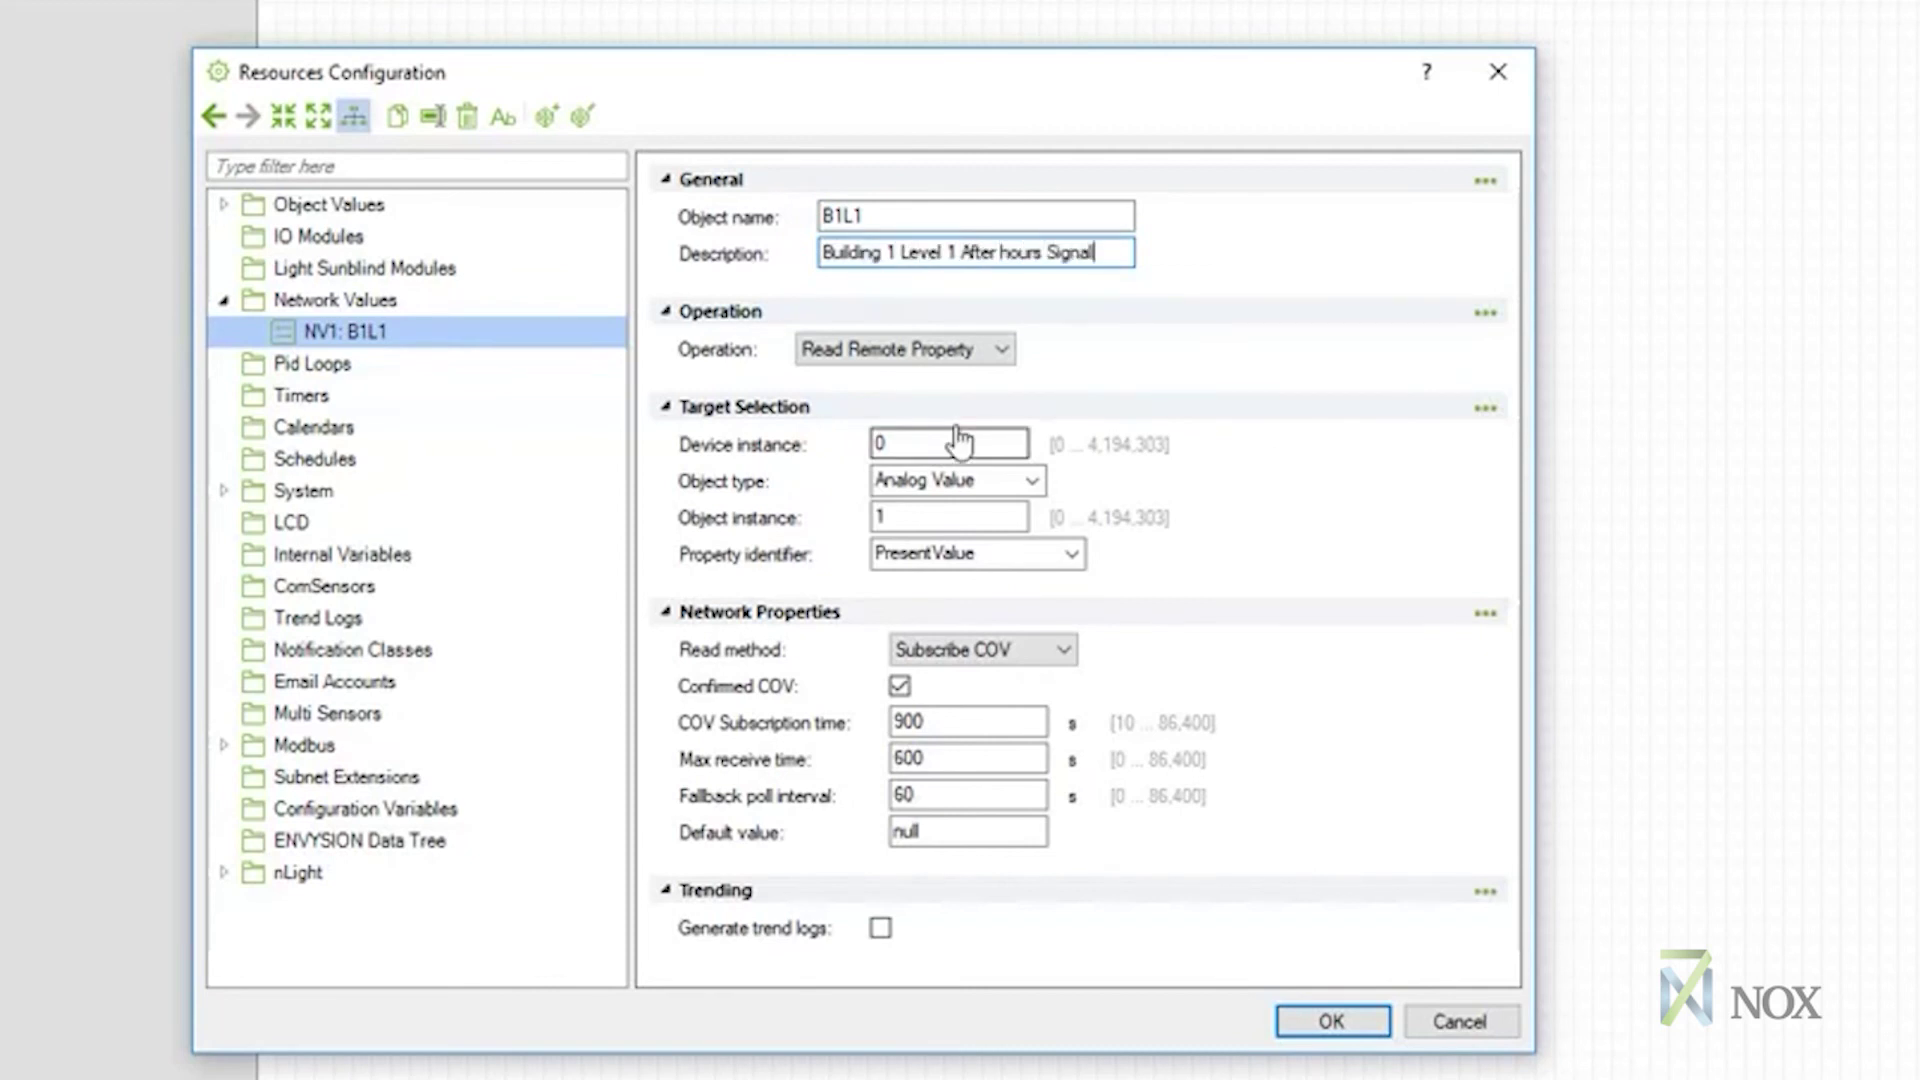
- Point it at device instance 300, object type Binary Value, object instance 0
double_click(938, 446)
text(300)
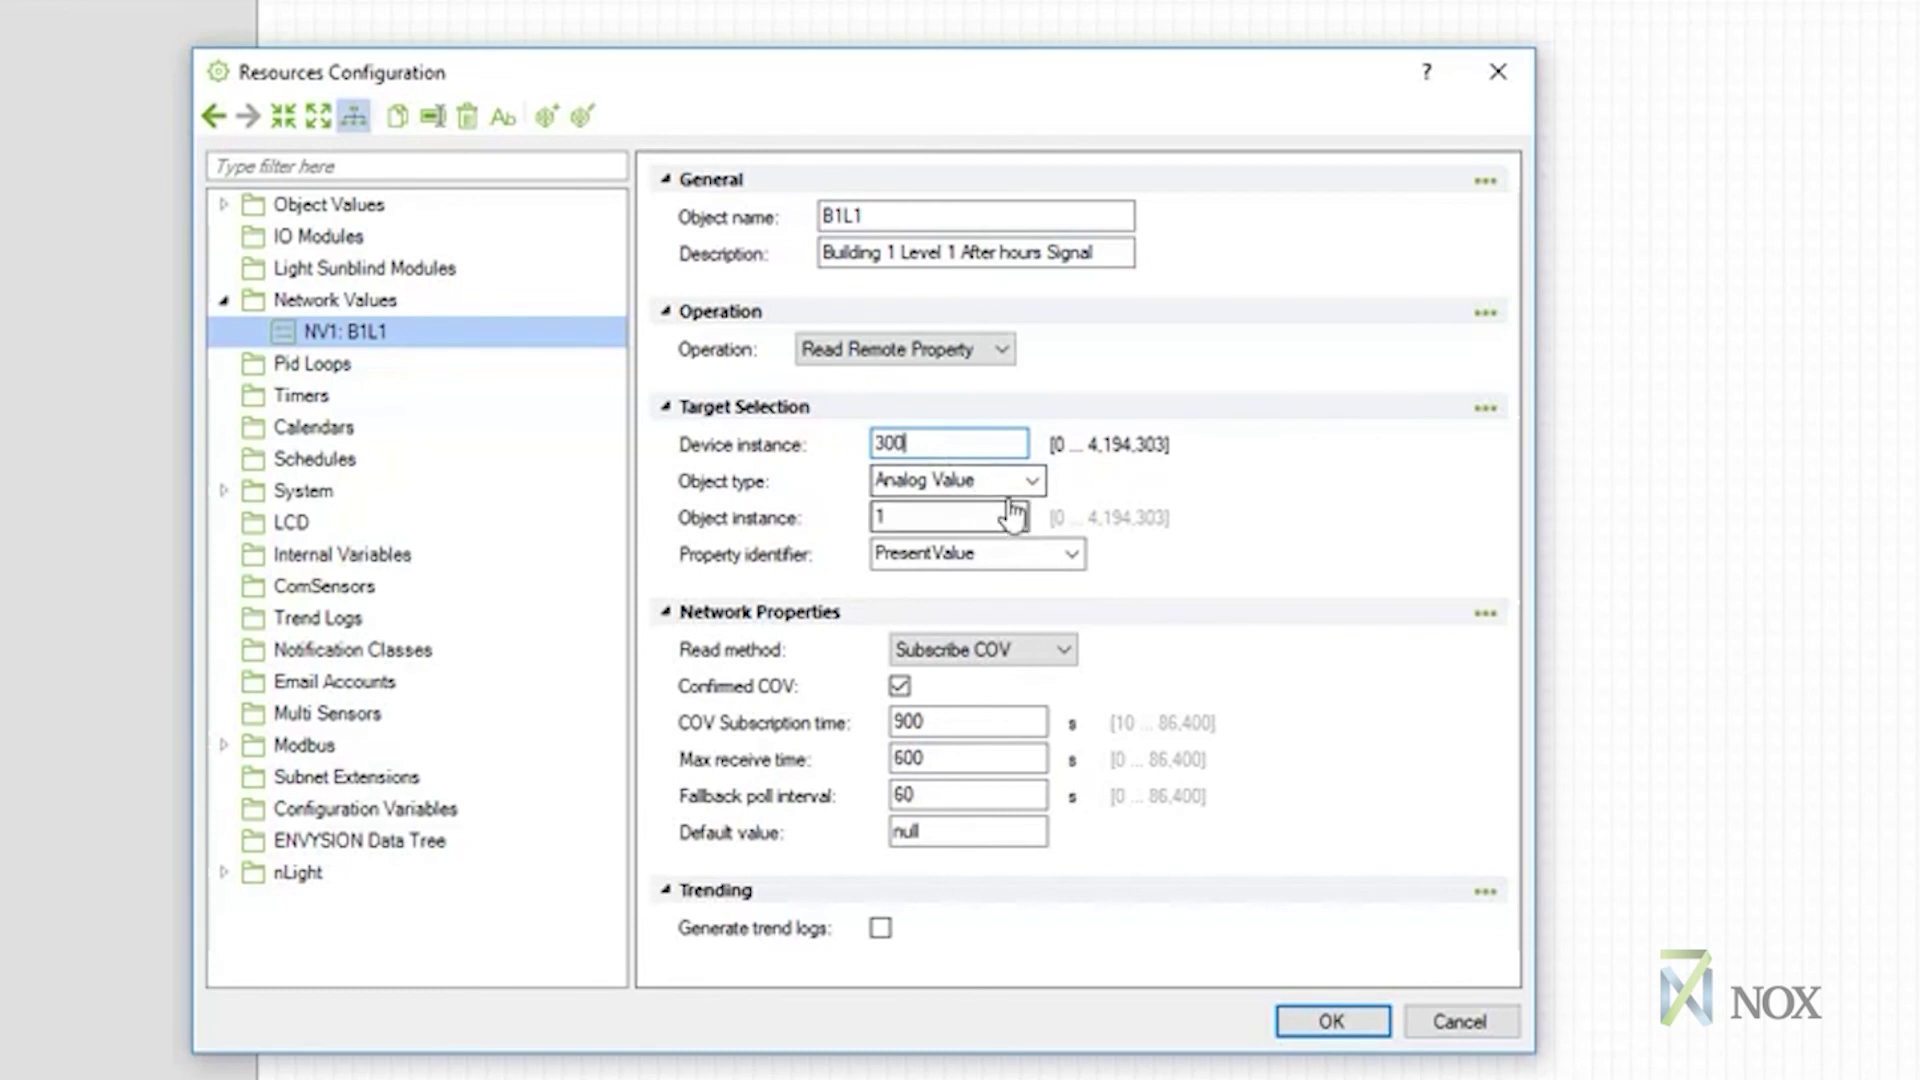
key(Tab)
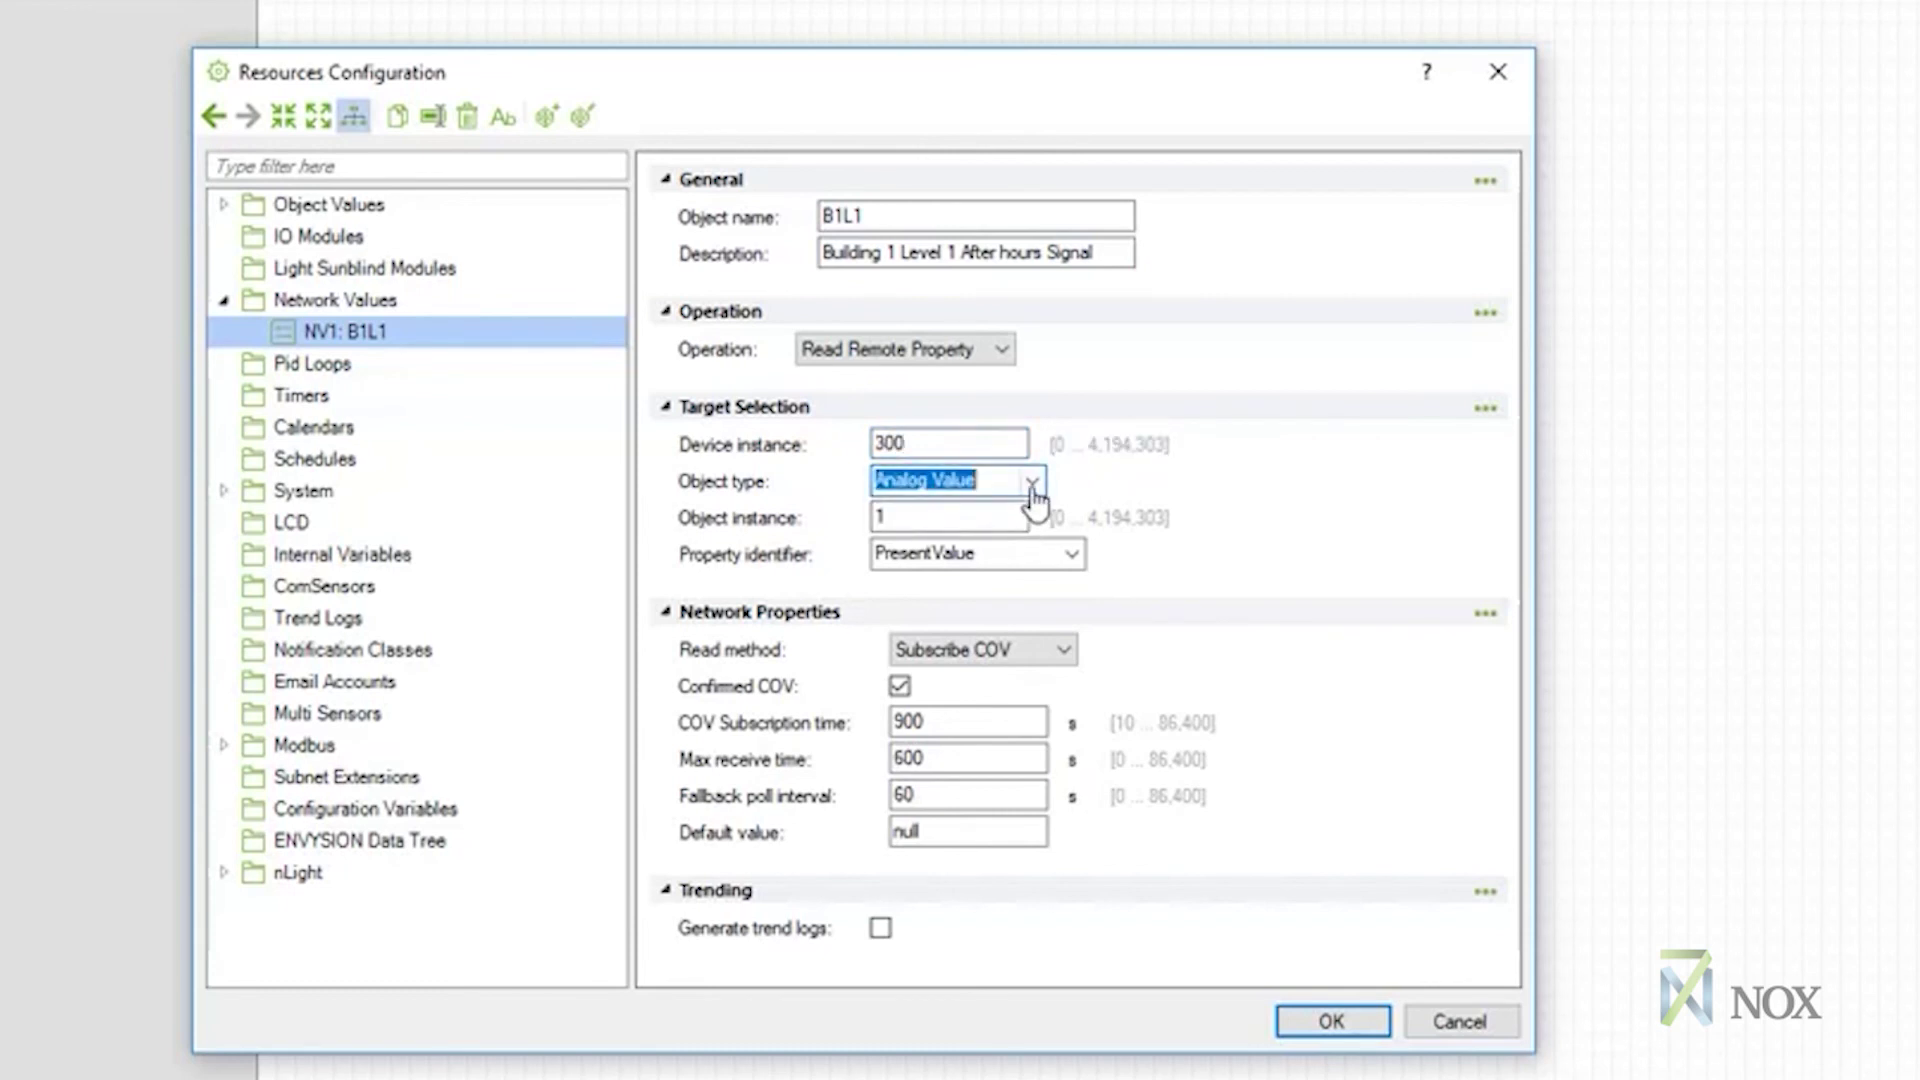
click(1030, 484)
click(945, 648)
double_click(898, 516)
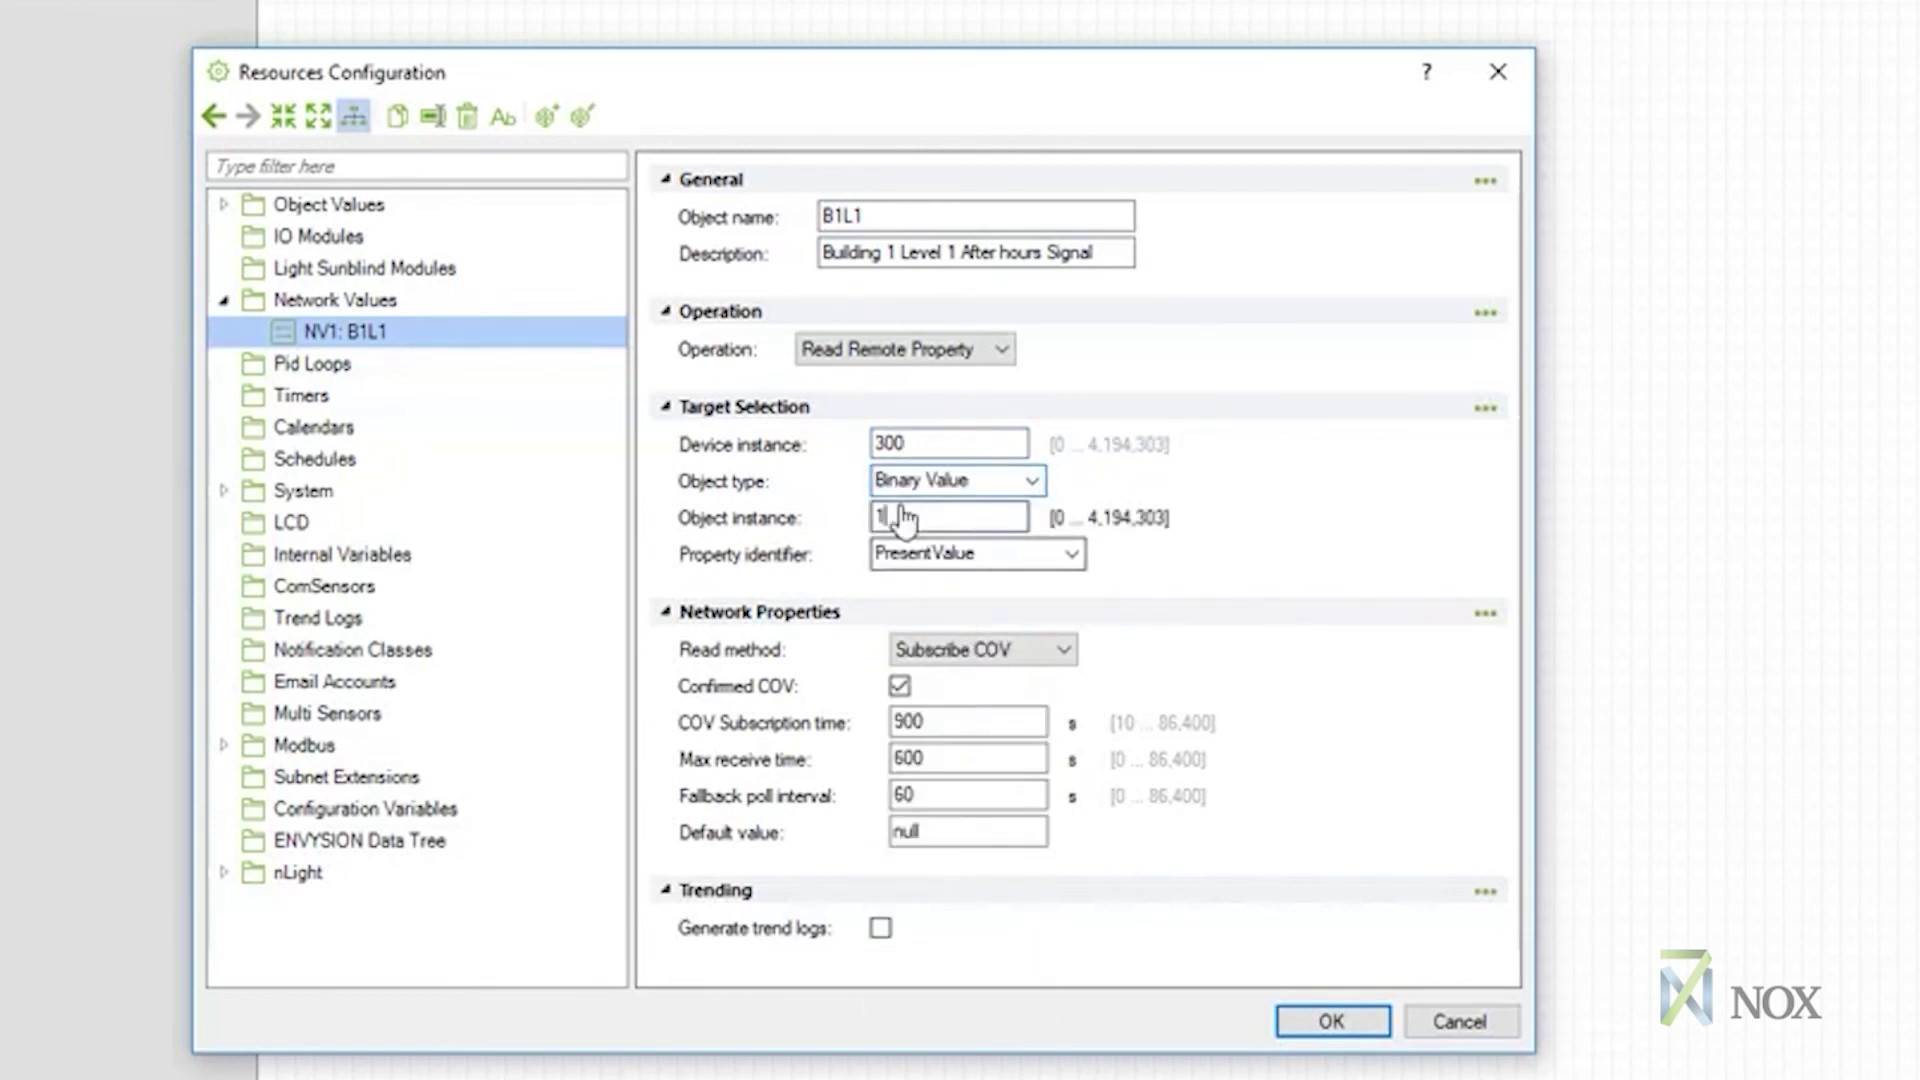
text(0)
click(1326, 1032)
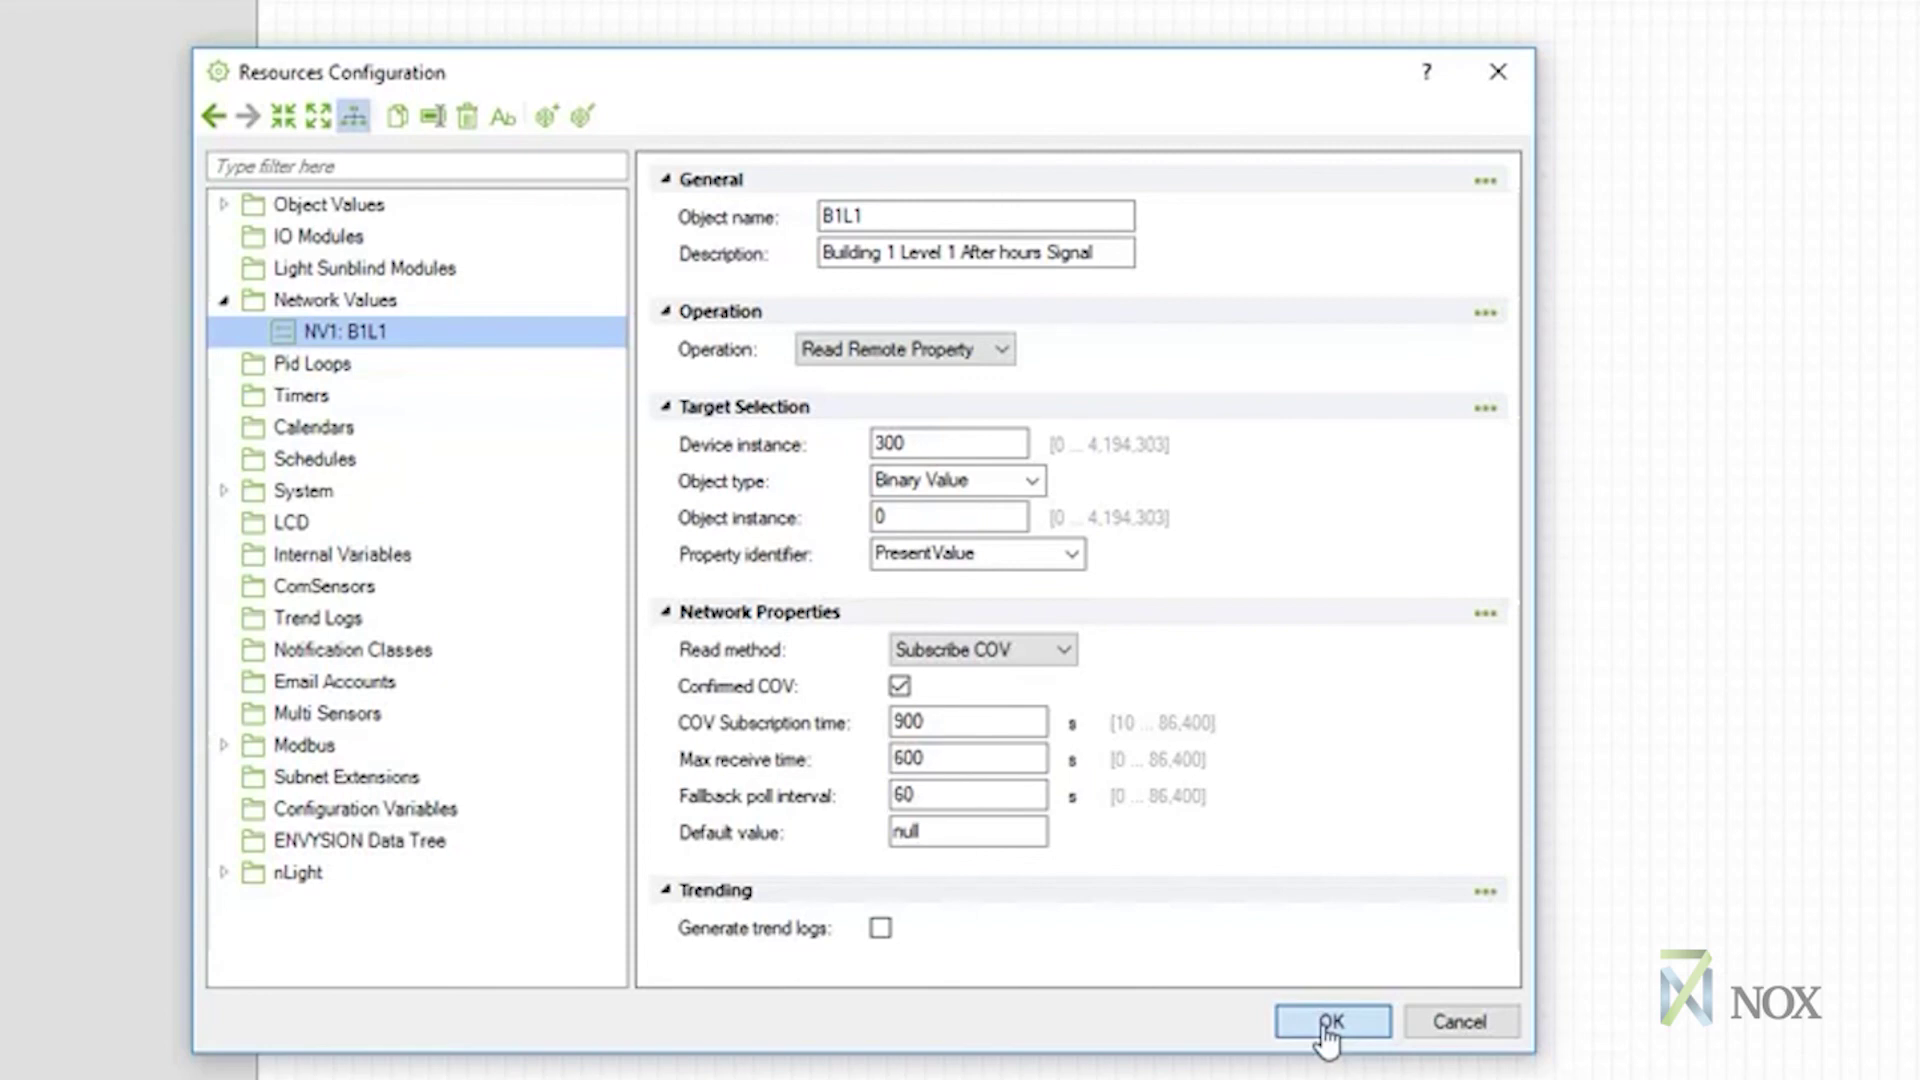
- Save the B1L1 network value and return to EC-Net AX's Opsys After Hour point manager
click(1330, 1022)
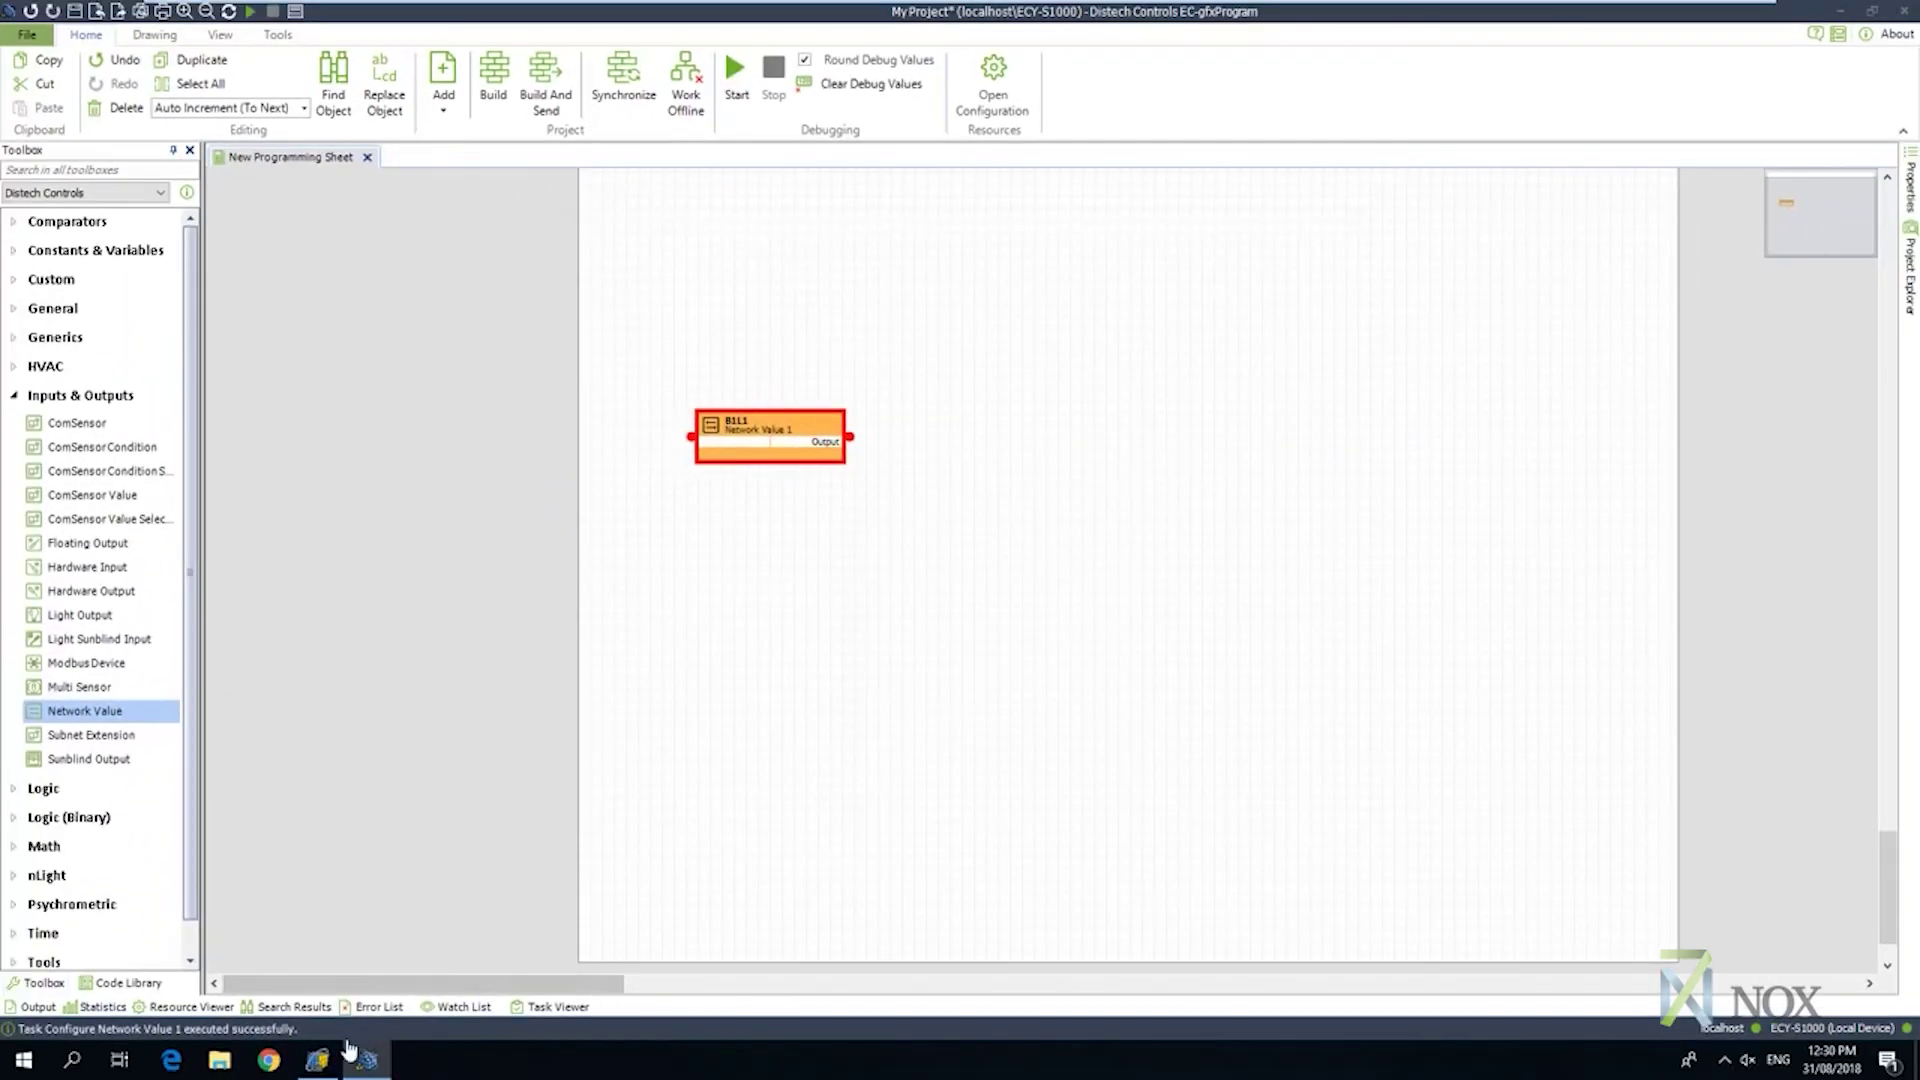
click(318, 1062)
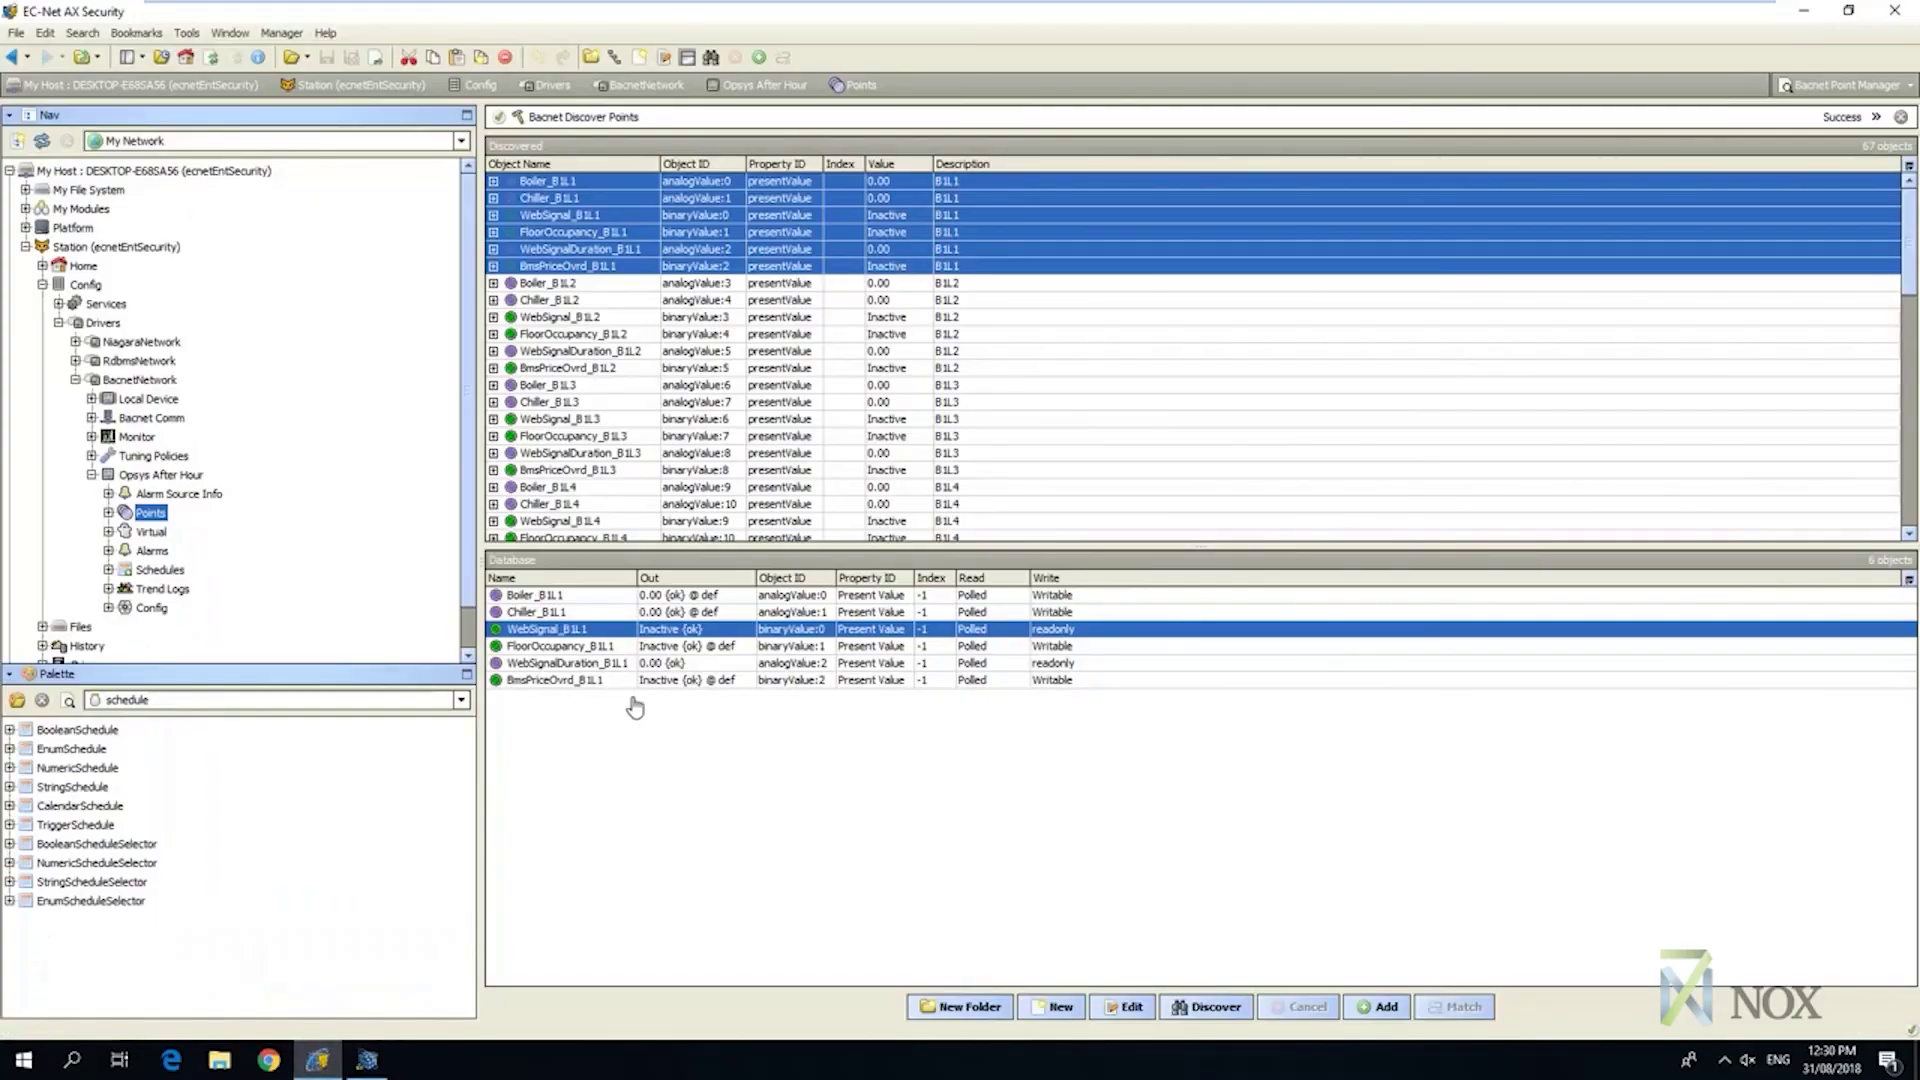